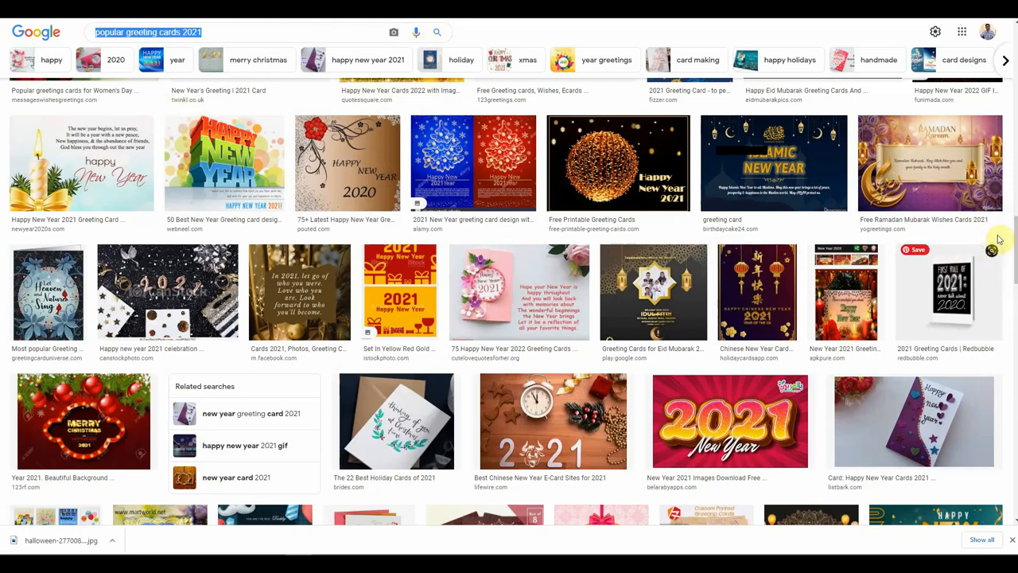
Step: Browse the image results for popular greeting cards 2021 for card design ideas
drag(1015, 238, 1011, 272)
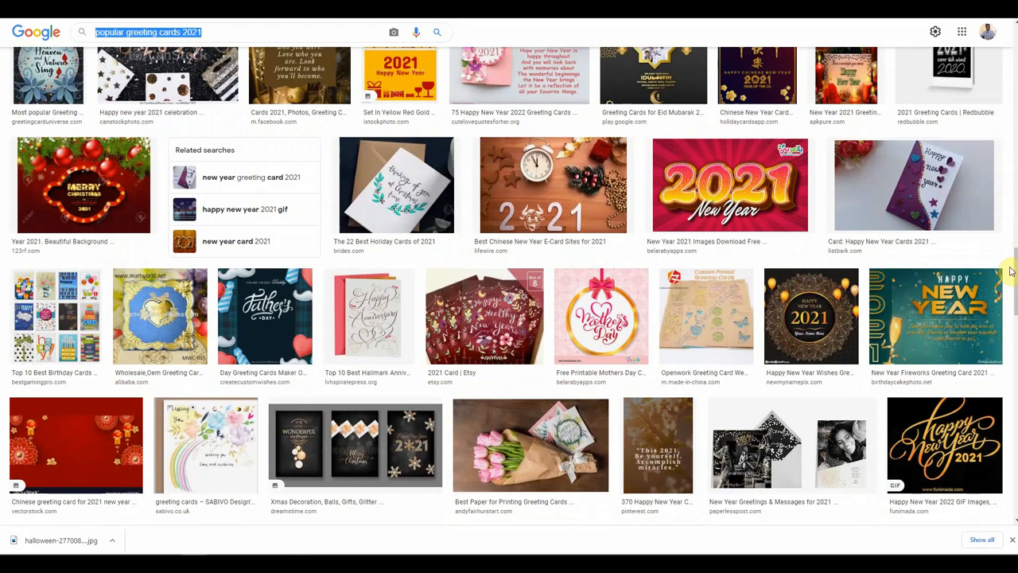
drag(1010, 272, 1015, 352)
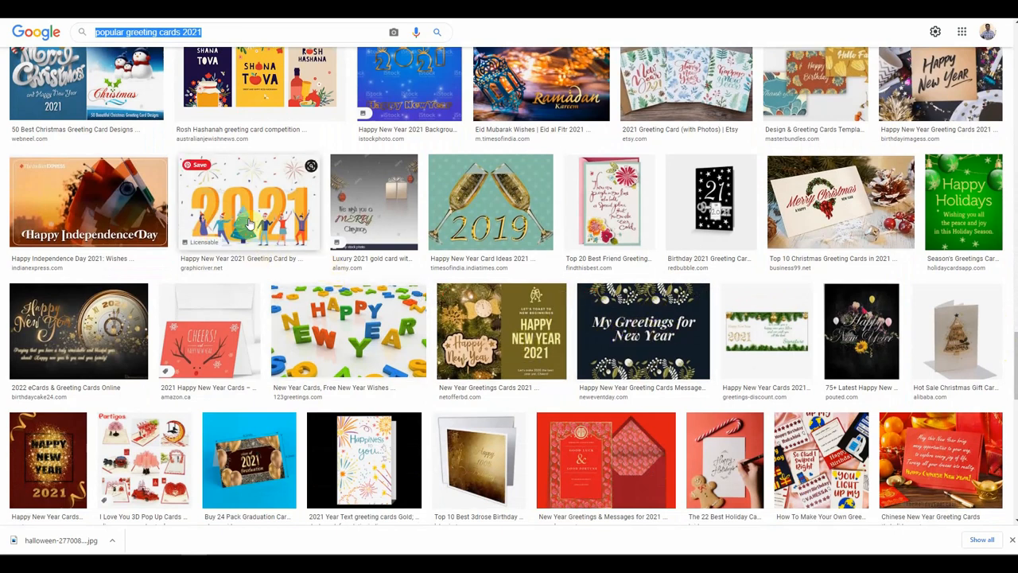
scroll(254, 225, up, 2)
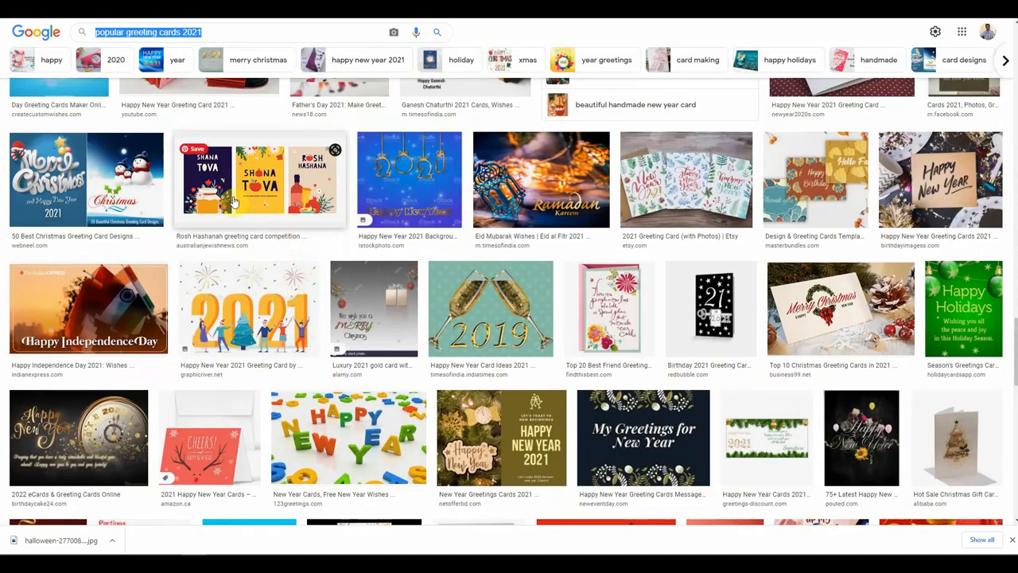
scroll(239, 210, up, 4)
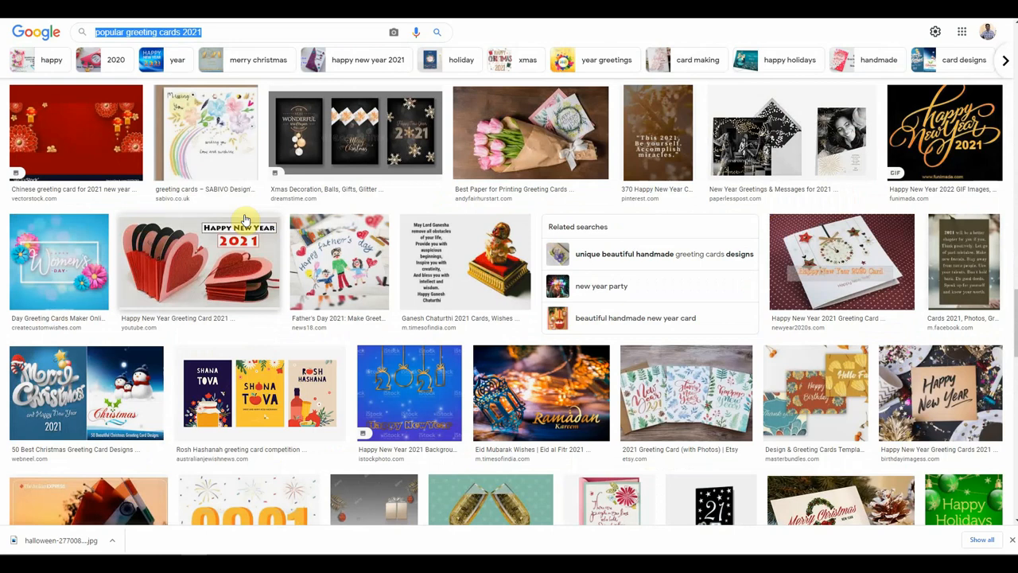
drag(1014, 322, 1014, 250)
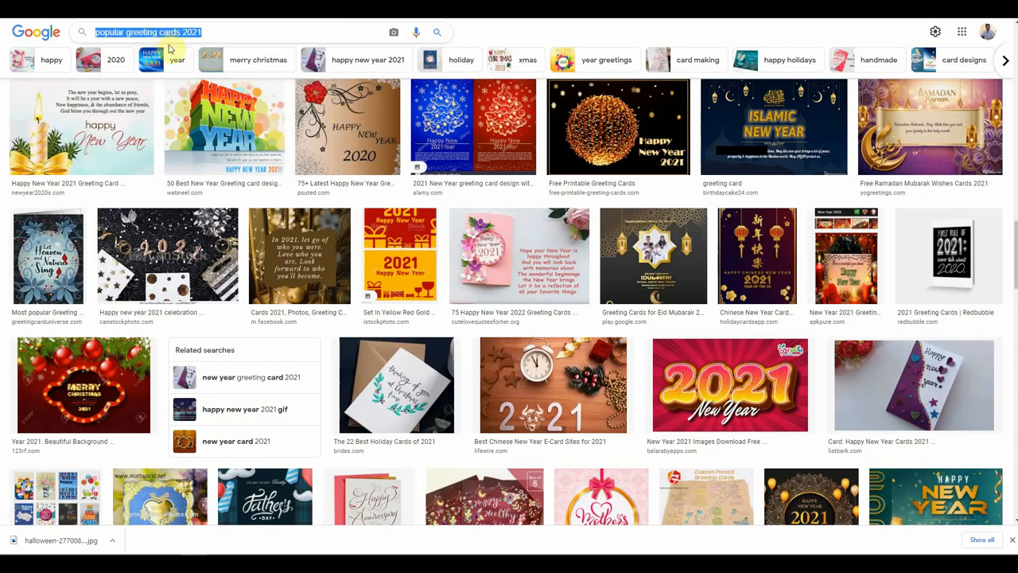
Step: Search images for "halloween greeting cards" and look through the resulting card designs
drag(199, 32, 156, 39)
click(293, 32)
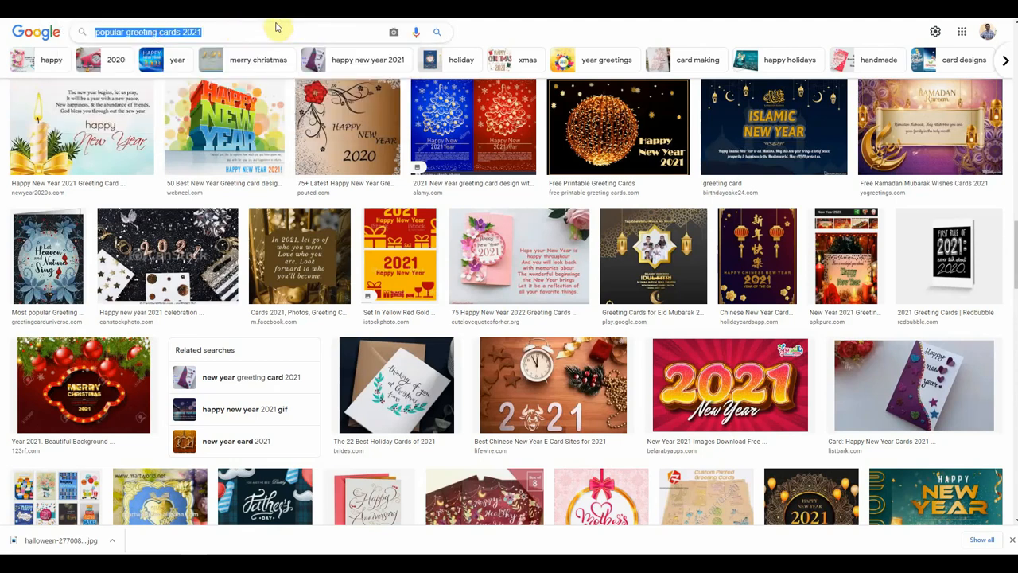
text(hallo)
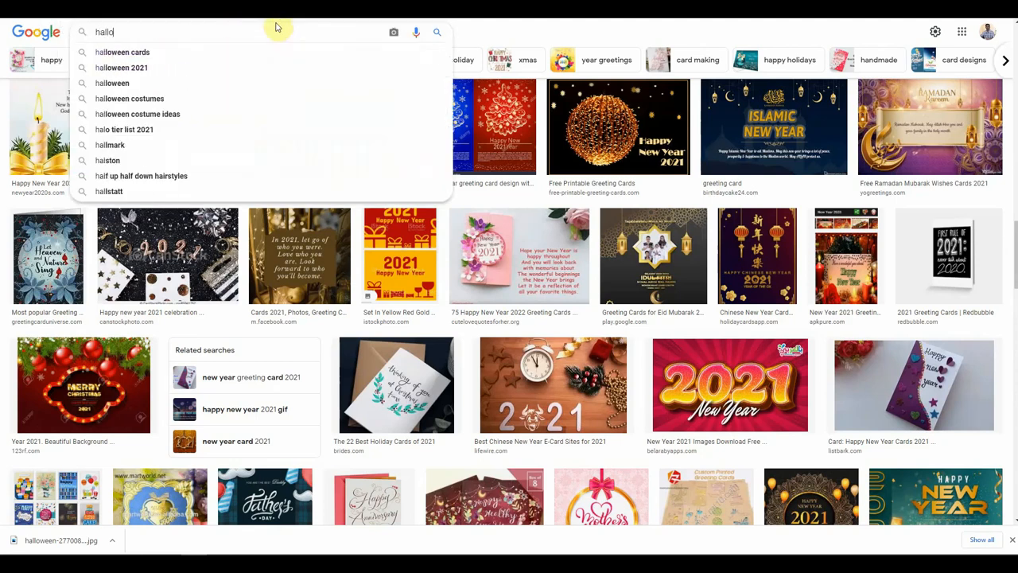
text(ween greeting ca)
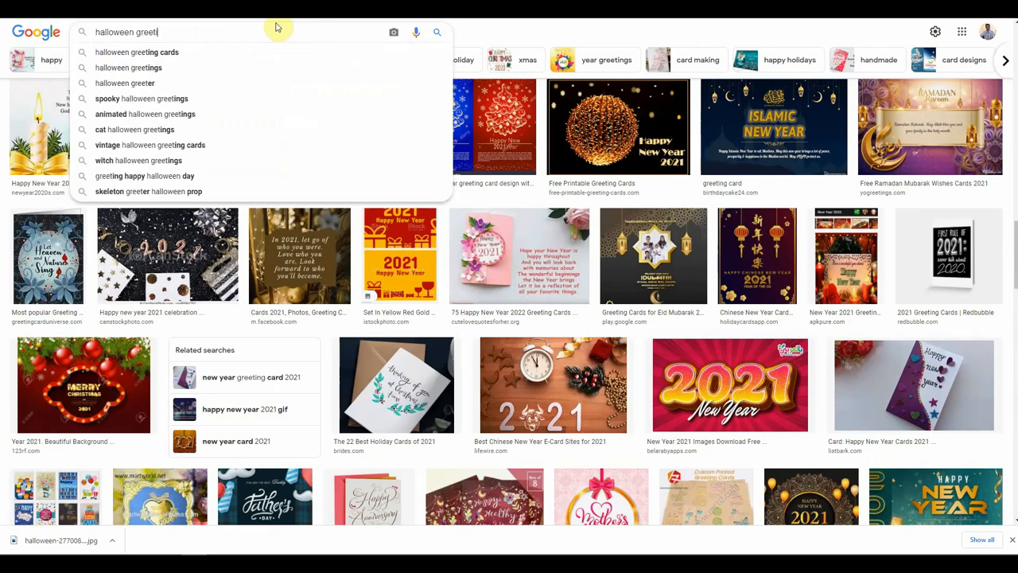
text(rds)
key(Return)
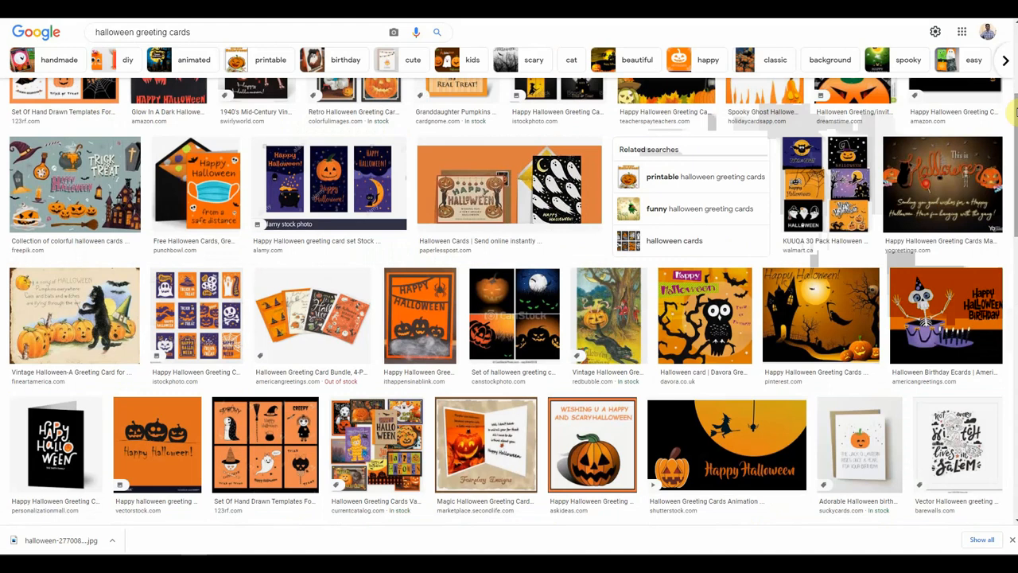
scroll(509, 299, down, 1)
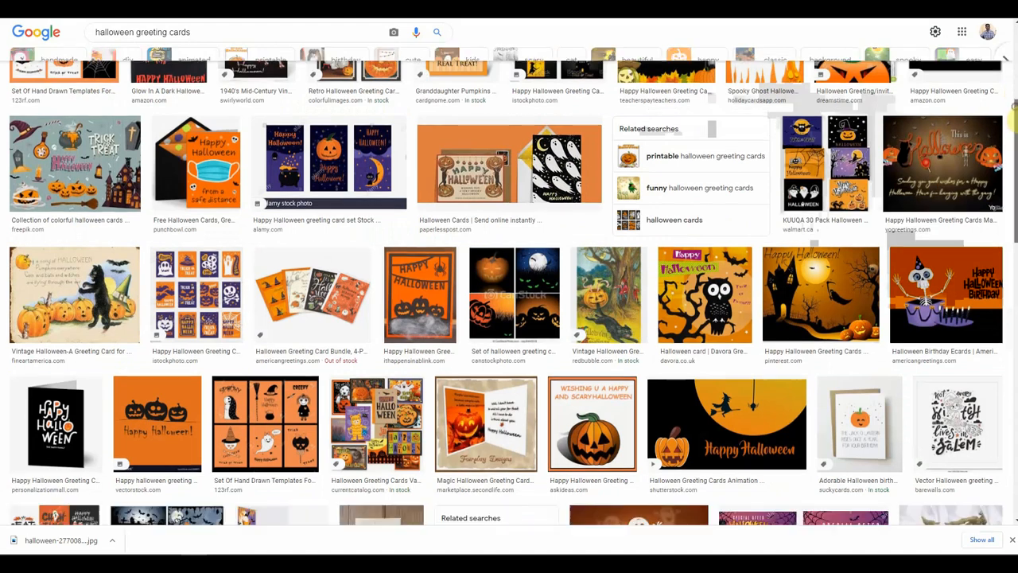
scroll(509, 300, down, 3)
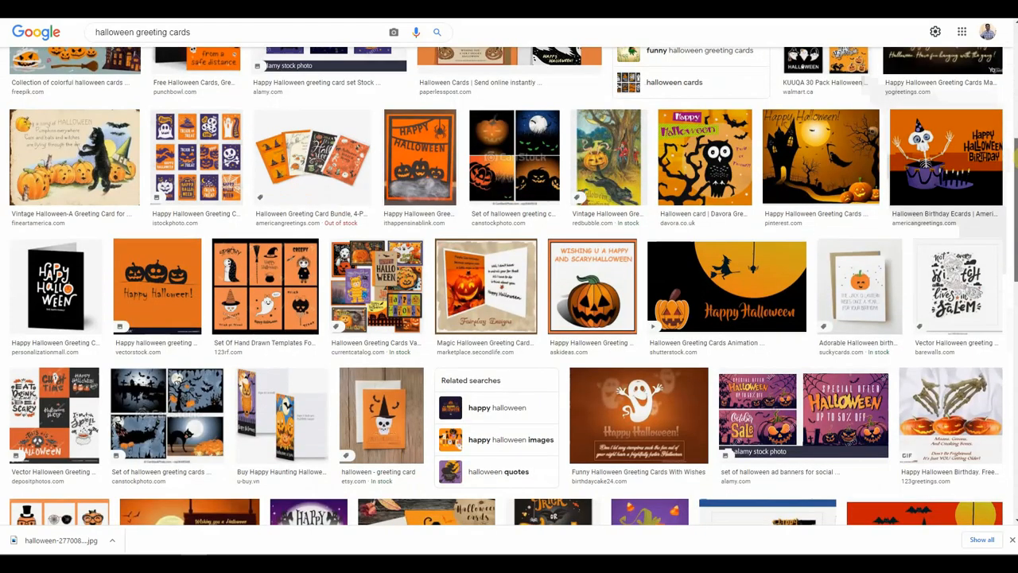
scroll(510, 299, down, 3)
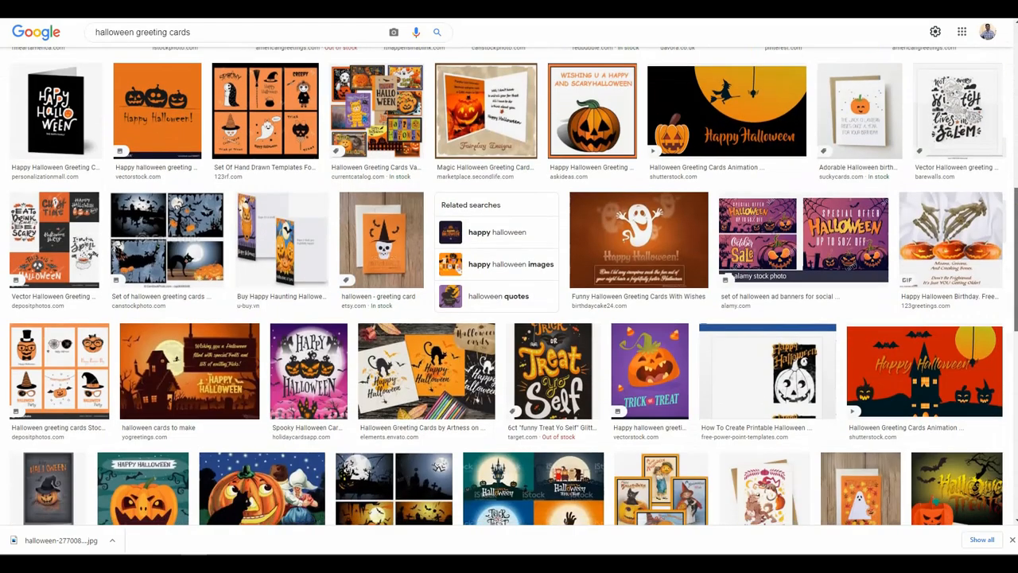
scroll(869, 163, down, 1)
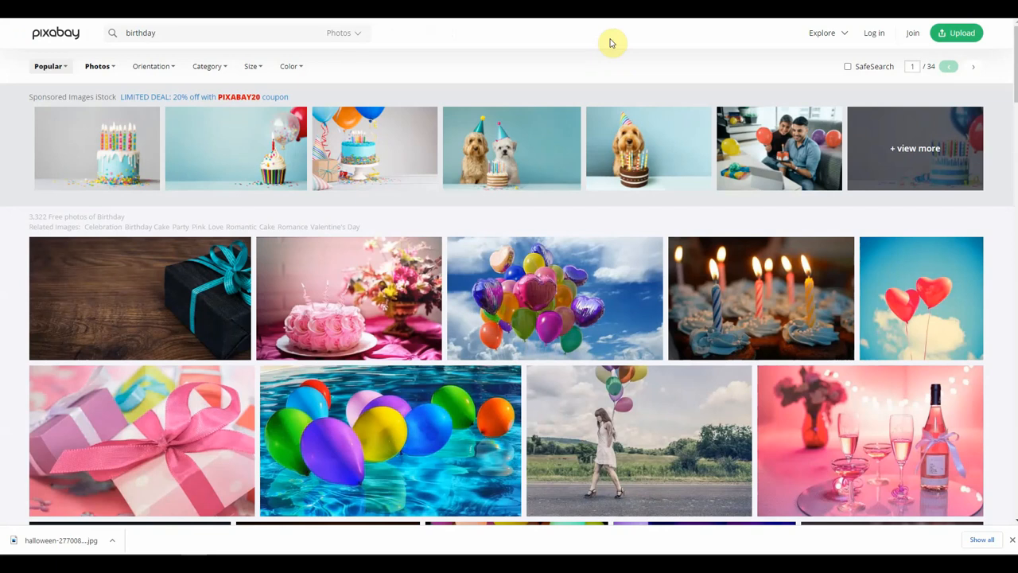
Step: Look through the free birthday photos on Pixabay for a suitable greeting card background
click(1013, 541)
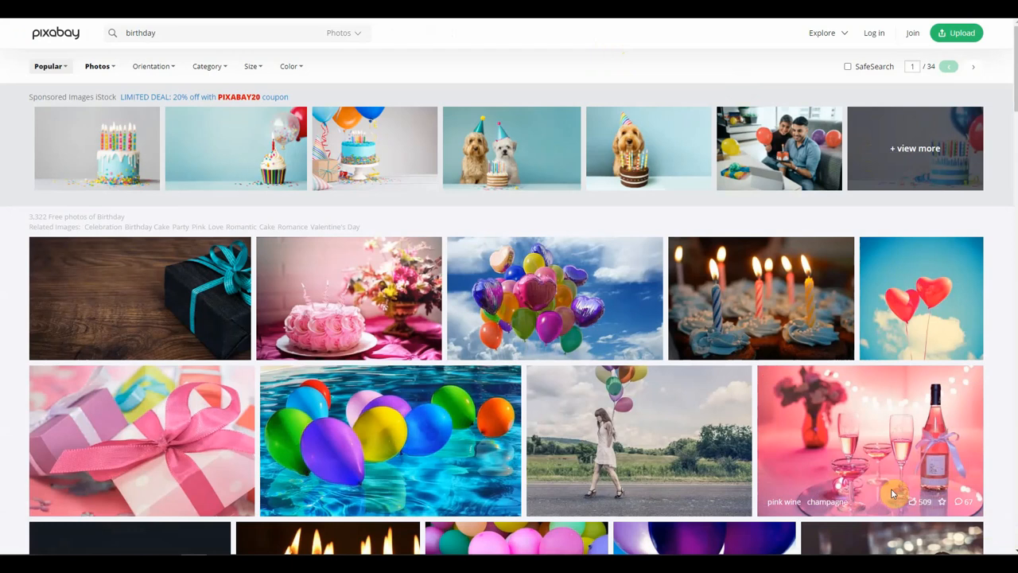
click(359, 35)
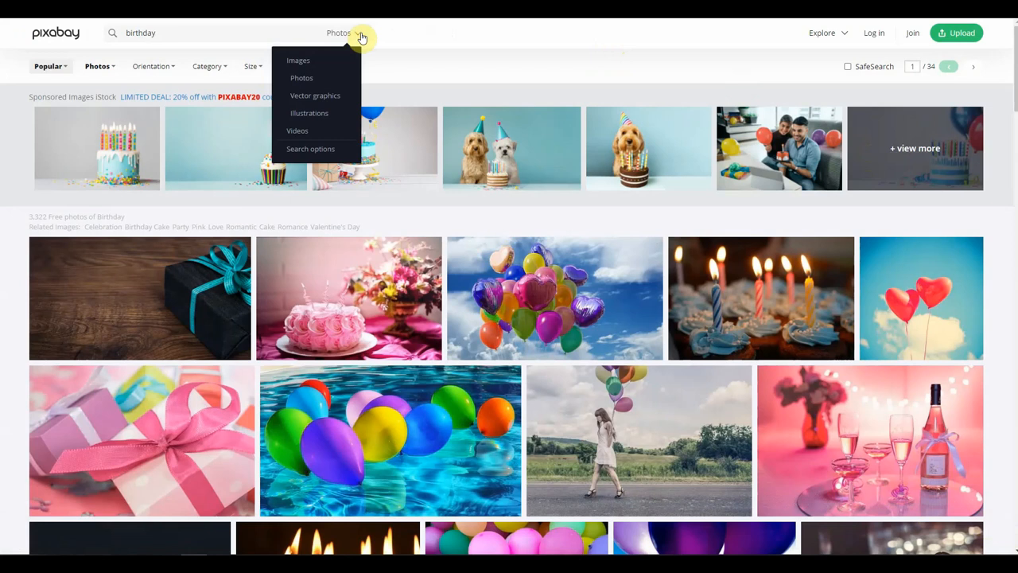
click(464, 62)
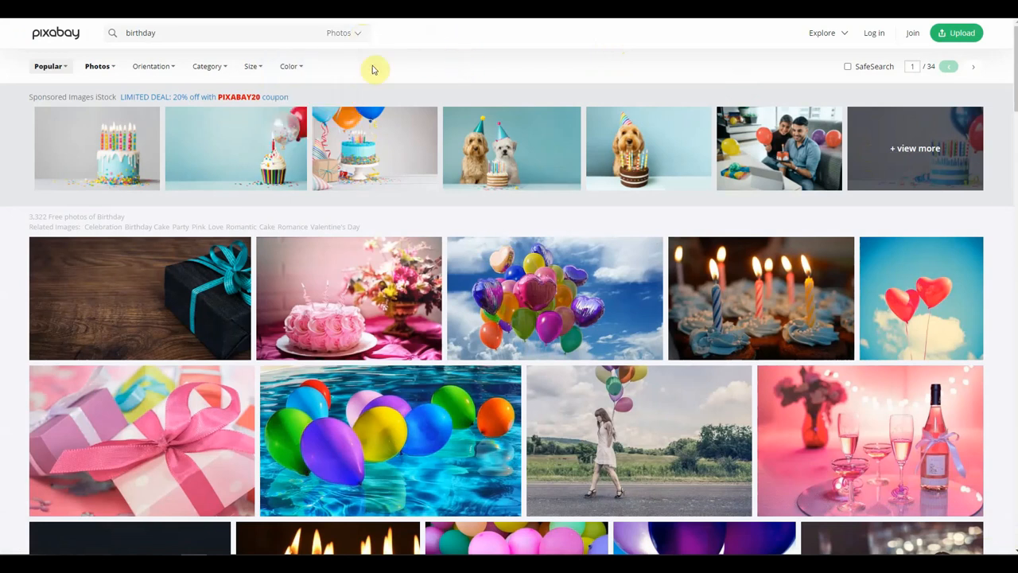
double_click(151, 33)
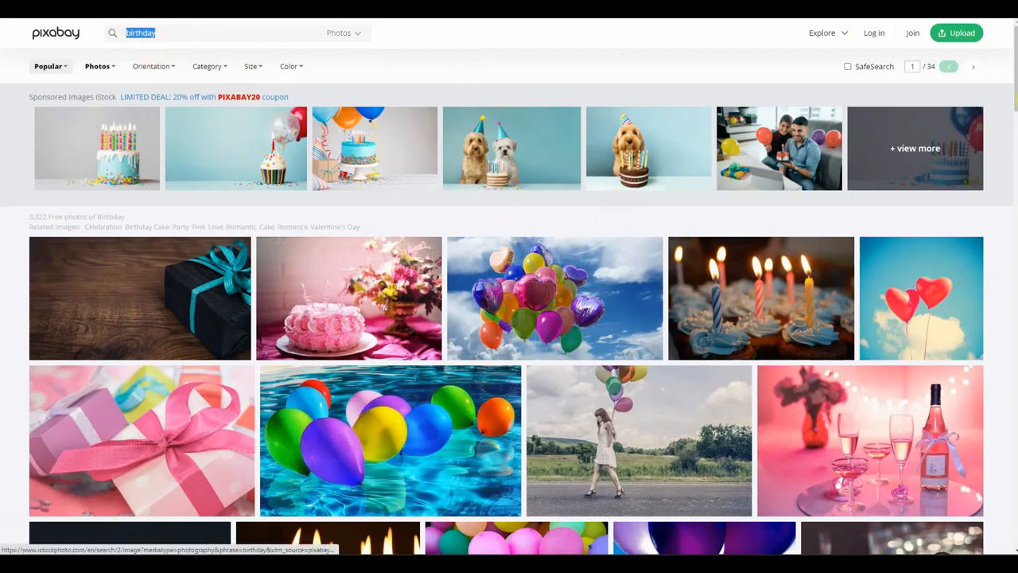
scroll(1016, 100, down, 6)
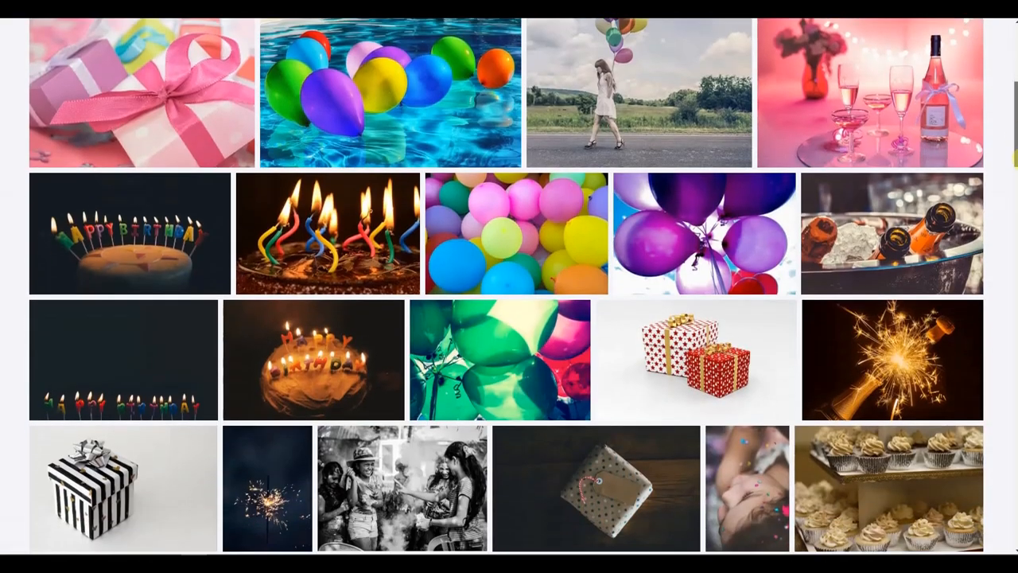
scroll(507, 287, down, 5)
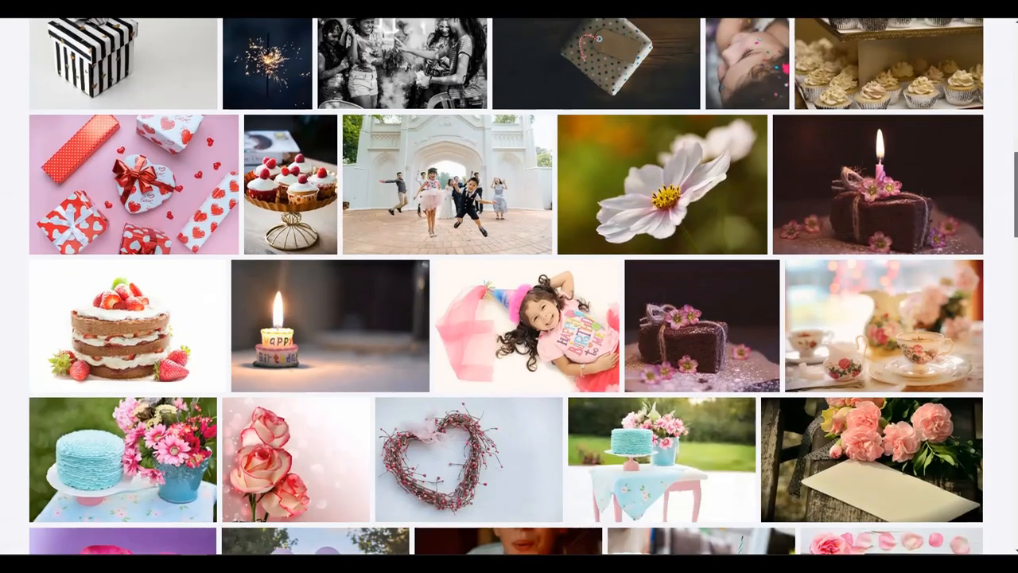
scroll(507, 287, down, 4)
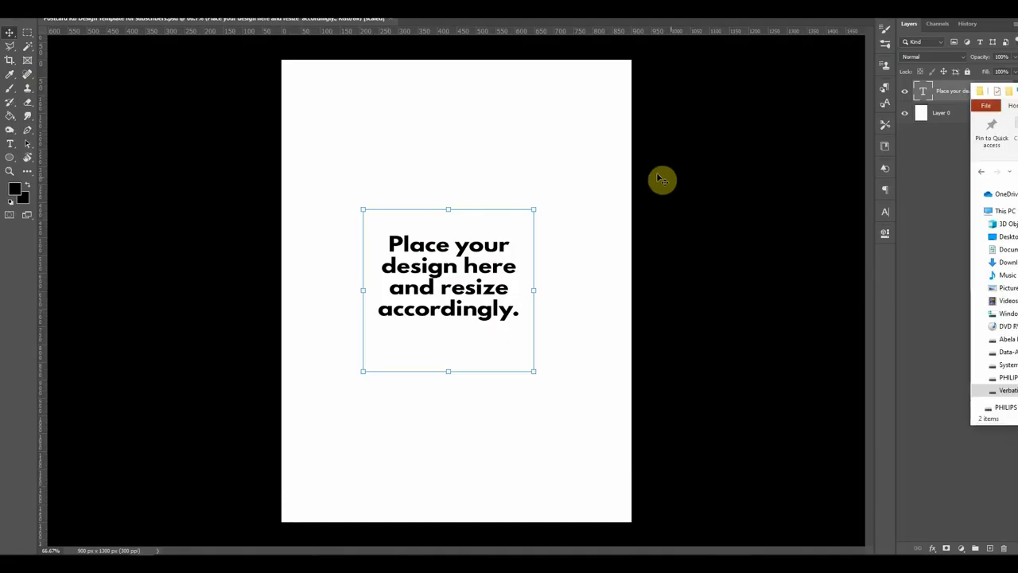
Step: In Photoshop, place the rainbow cake photo date-of-birth-2901945_1920 in the card template and hide the placeholder text layer
click(562, 237)
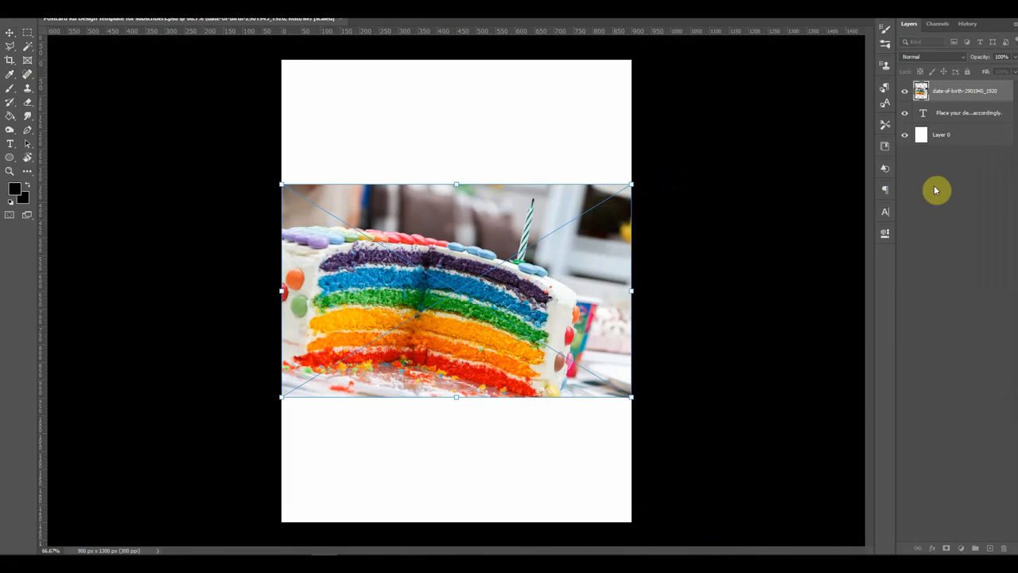
click(906, 116)
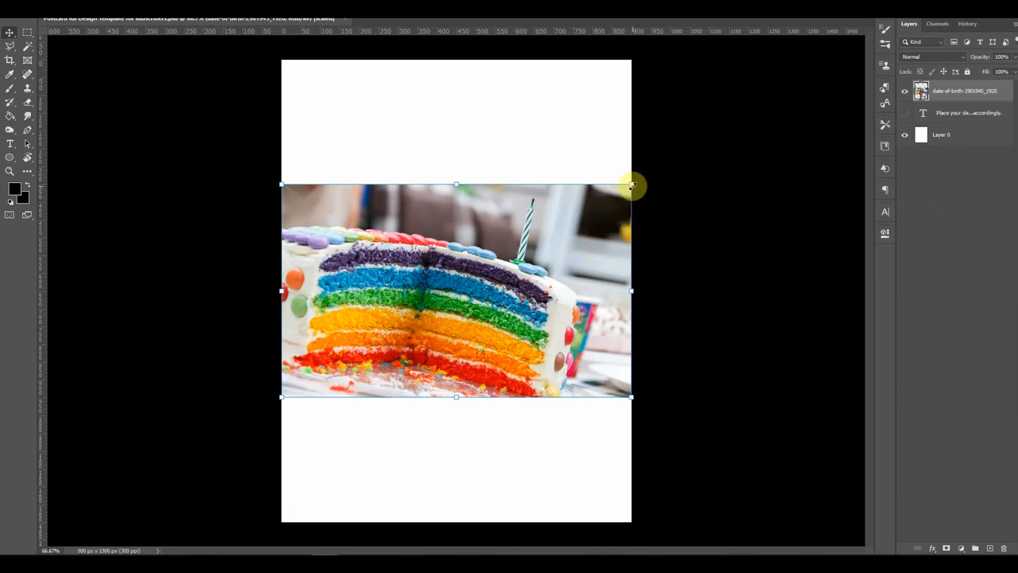
Step: Enlarge the cake photo to cover the whole canvas and reposition it so the candle stays in the frame
drag(633, 184, 821, 26)
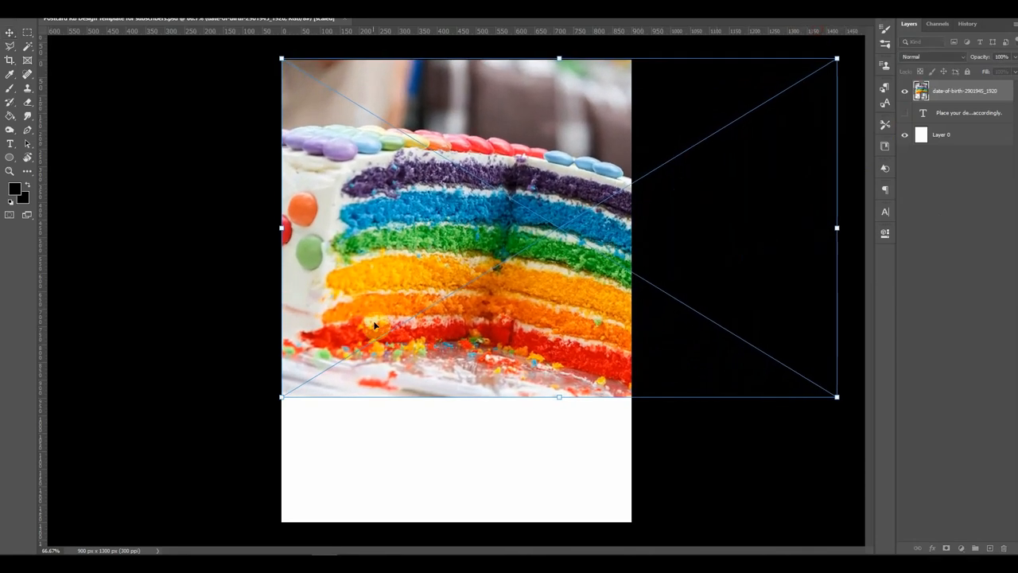
drag(280, 397, 60, 530)
drag(522, 357, 450, 348)
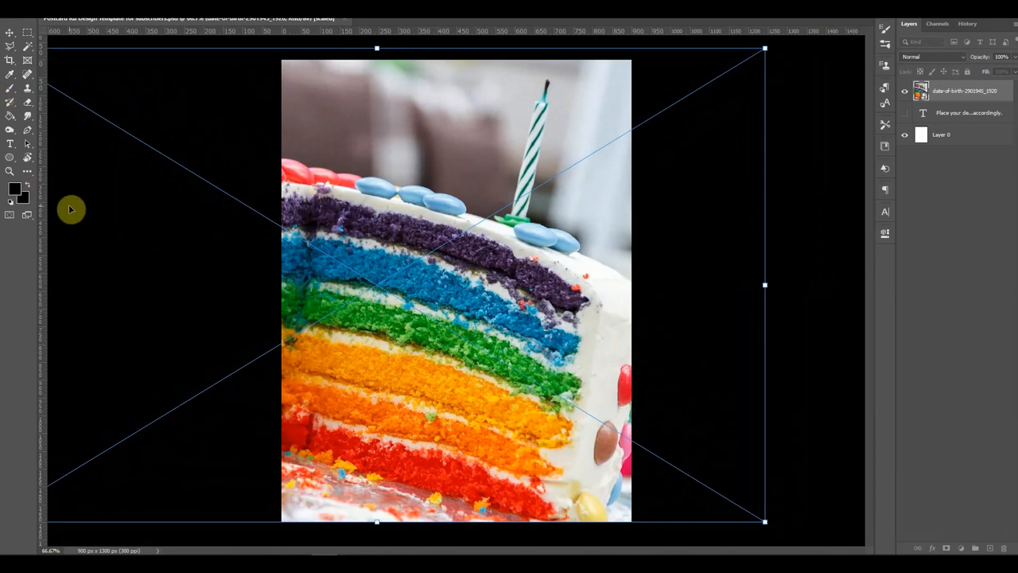
Step: Commit the photo's transform and set the Type tool's font to Impact
right_click(11, 147)
click(39, 146)
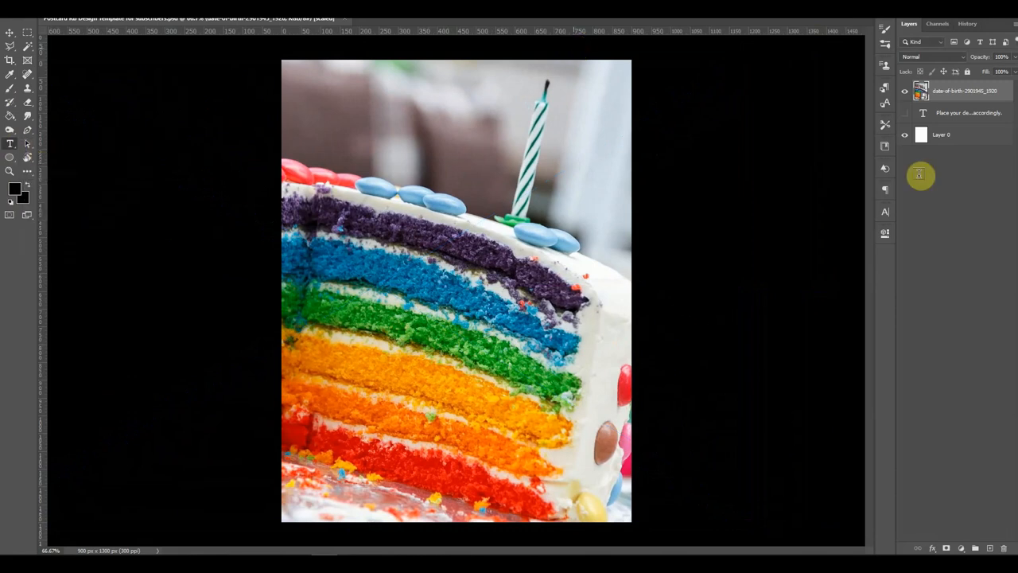
click(886, 212)
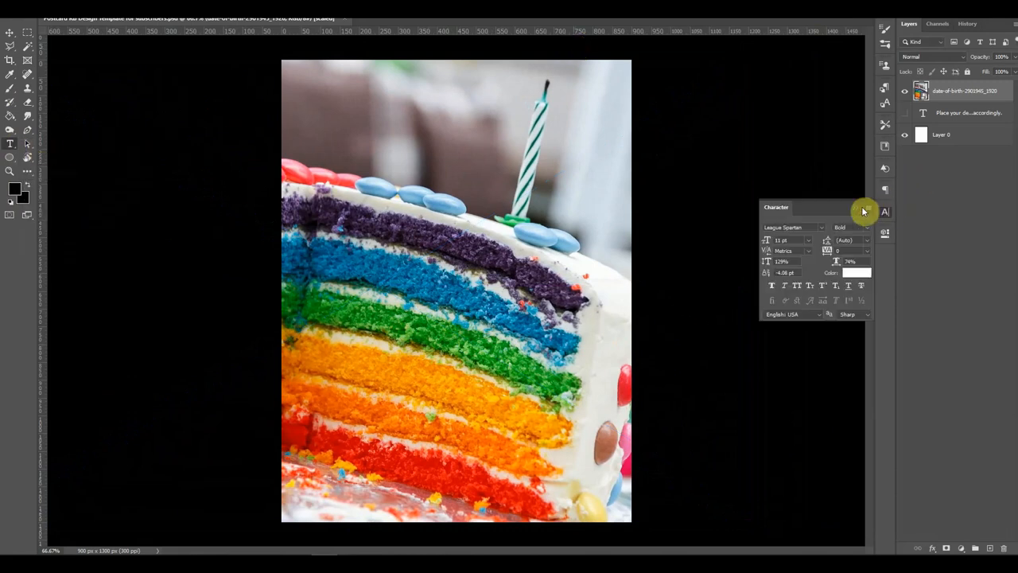
click(822, 229)
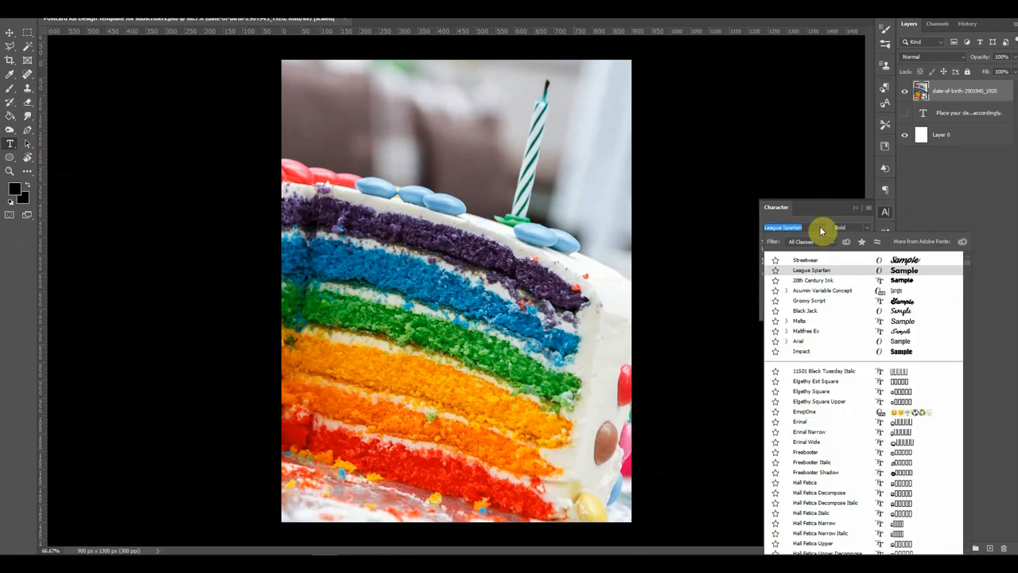
click(806, 352)
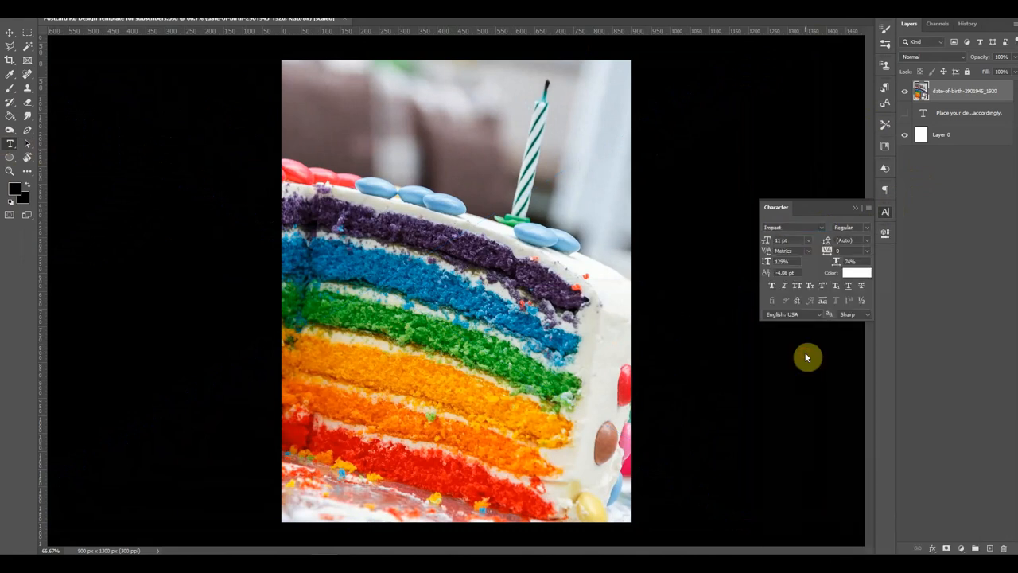
click(856, 207)
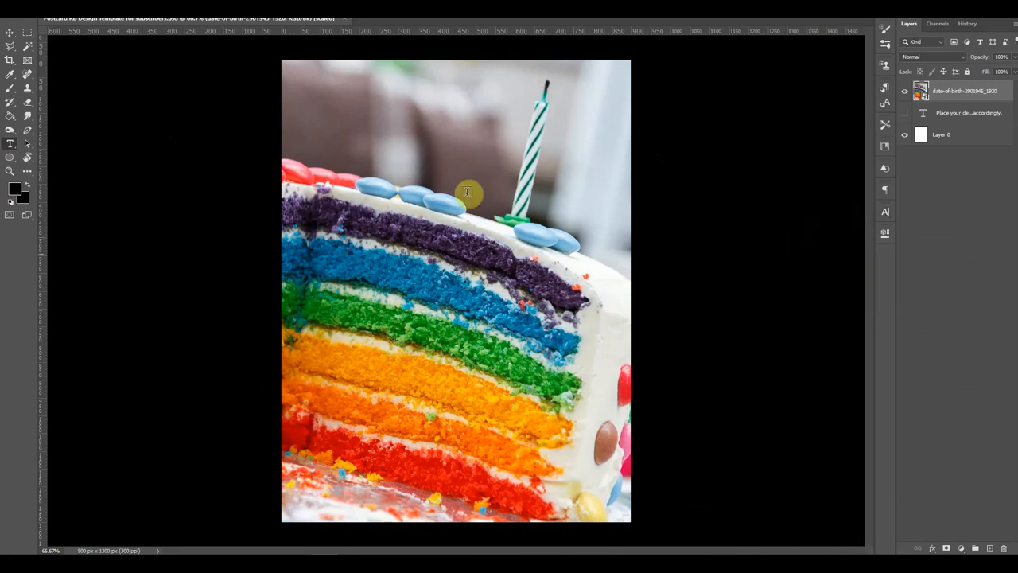
Step: Draw a paragraph text box over the blurred background above the cake, beside the candle
key(i)
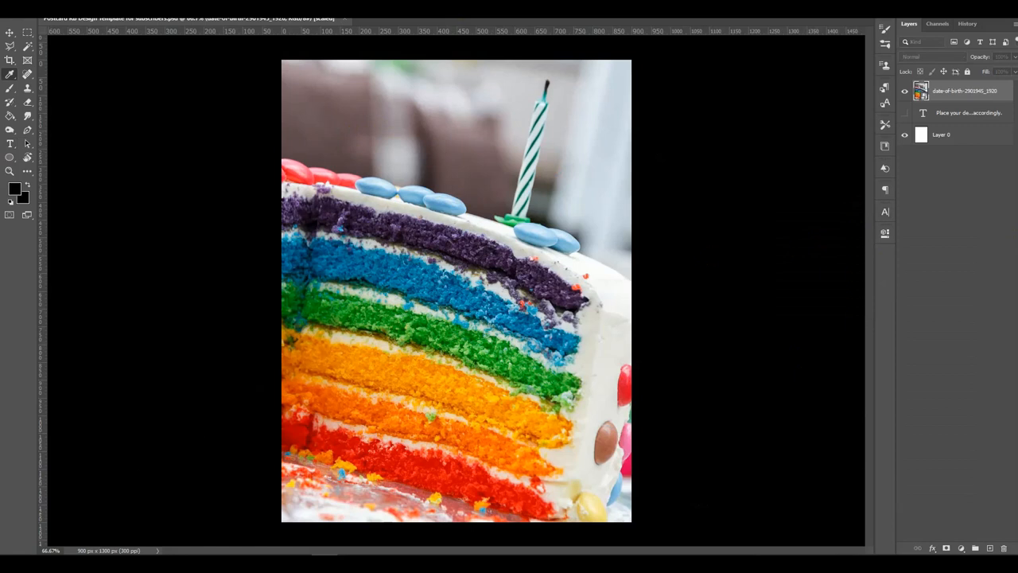
key(t)
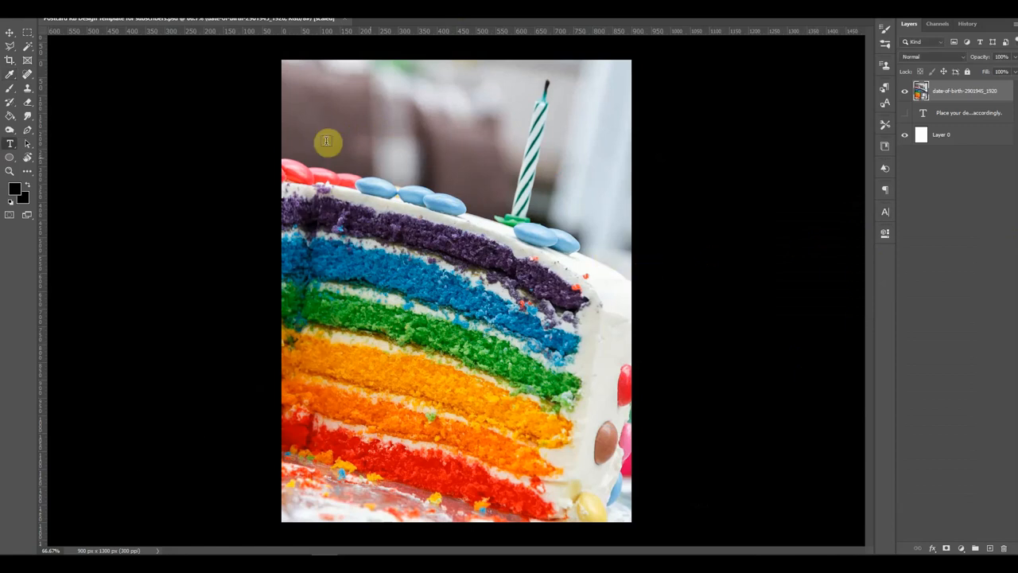
drag(291, 72, 503, 234)
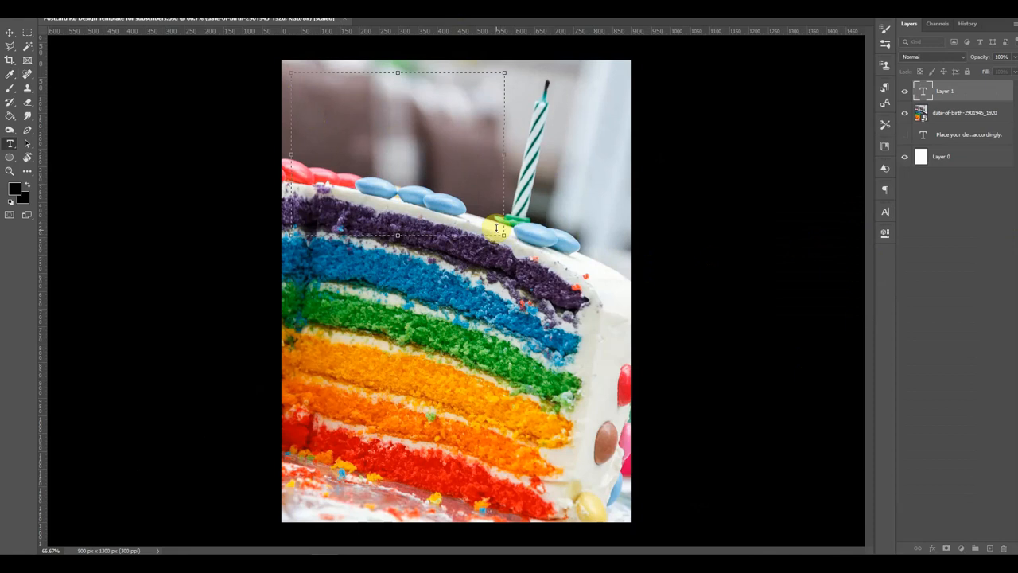
Step: Enter "Hoorray!" in the text box, followed by "It's", "Your" and "Birthday!" on separate lines after a blank line
text(Happy)
key(ctrl+z)
text(hHorr)
key(BackSpace)
key(BackSpace)
text(orray)
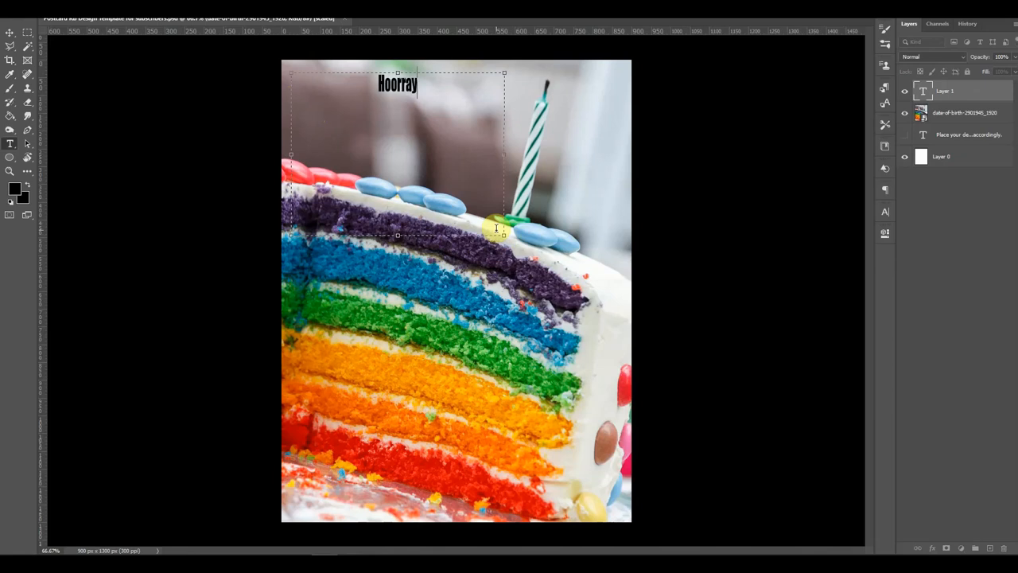
text(!  It's)
key(Return)
text(Your )
text(Birthday)
text(!)
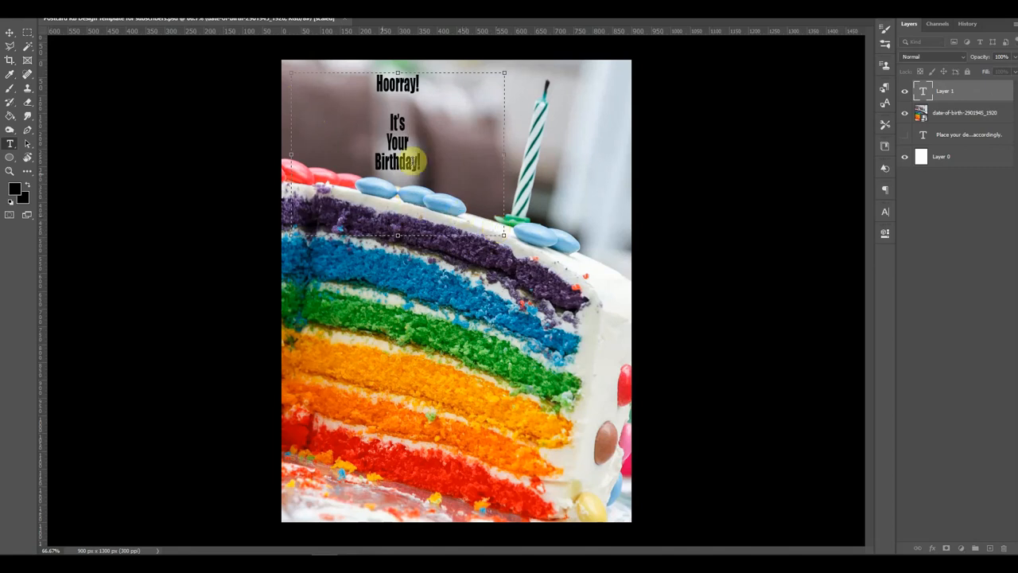
Step: Set all the greeting text to 31 pt, extend its text box downward until all the lines fit, and commit the text
drag(436, 161, 354, 45)
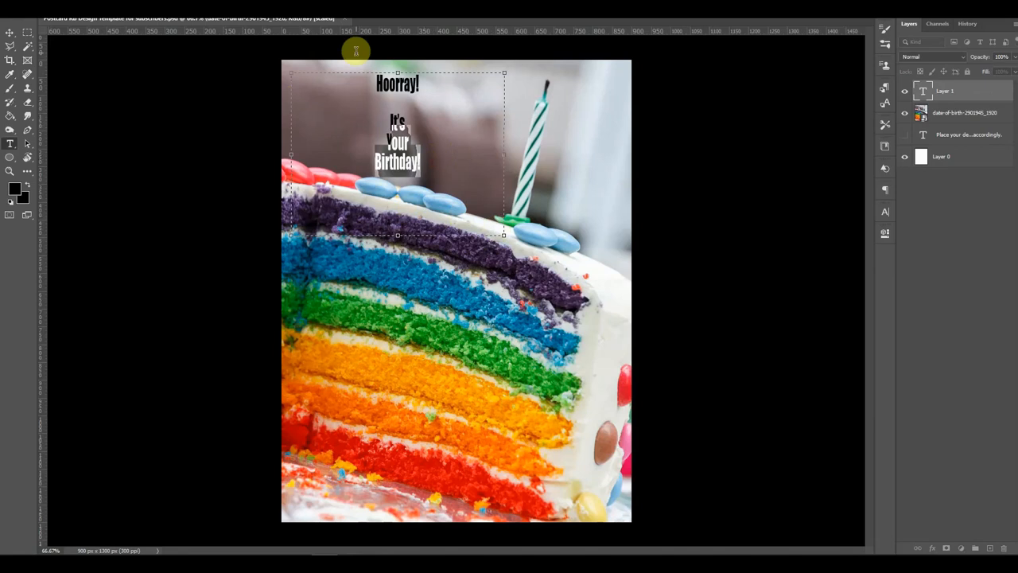
click(886, 210)
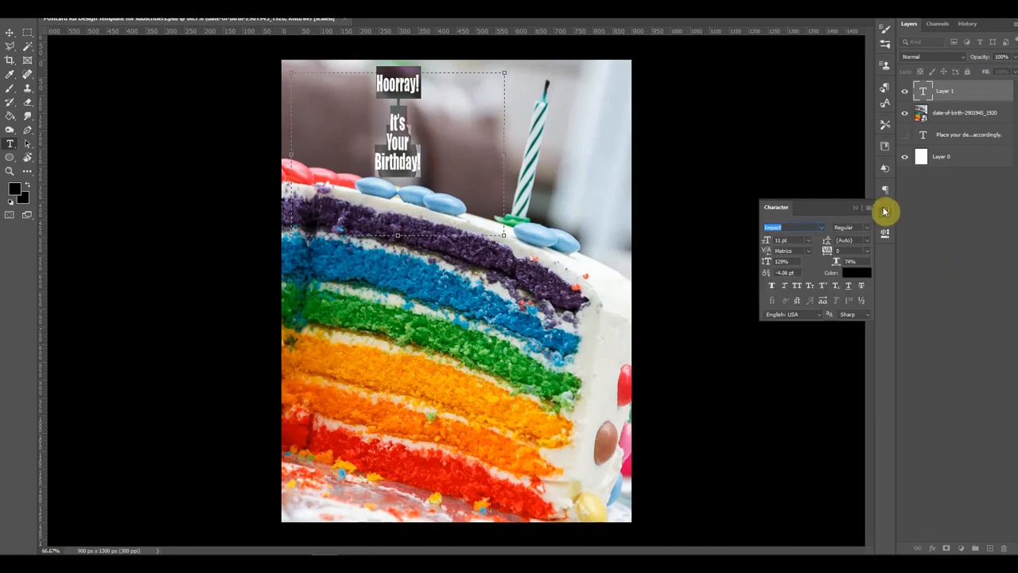
drag(770, 243, 783, 240)
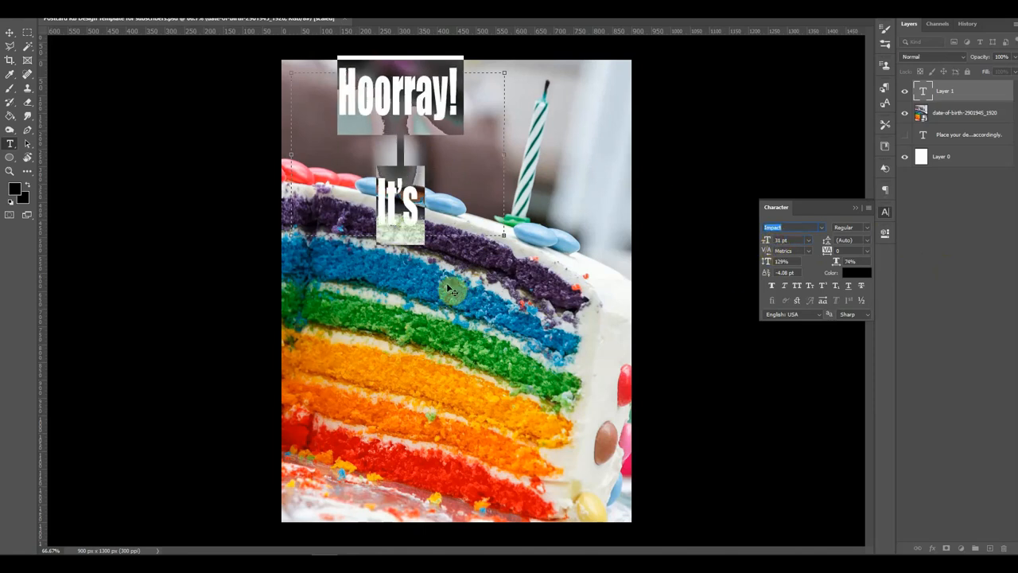
drag(400, 235, 410, 385)
click(9, 32)
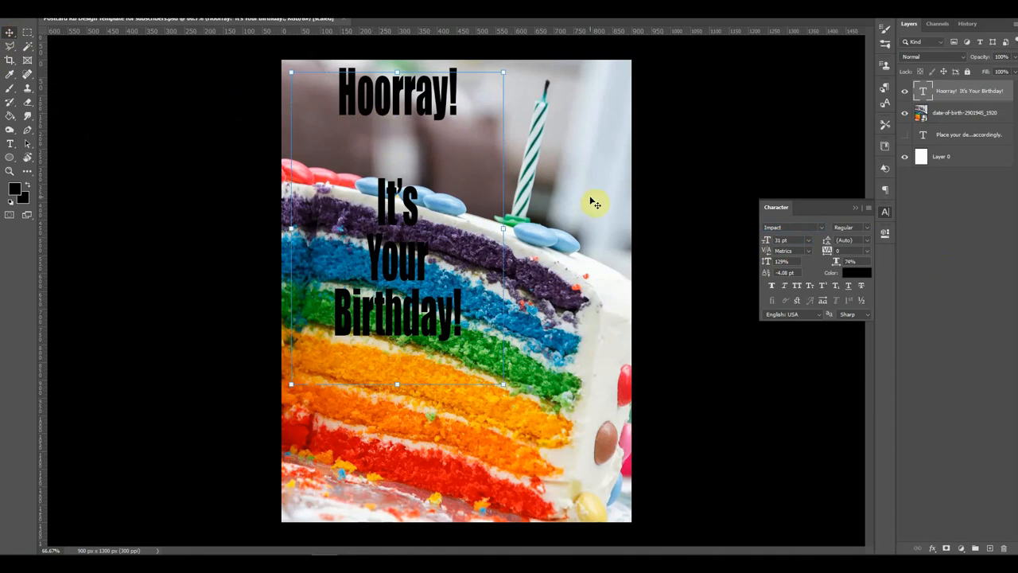
Step: Move the greeting down beside the candle, tilt it slightly counterclockwise, and commit the transform
drag(406, 98, 407, 121)
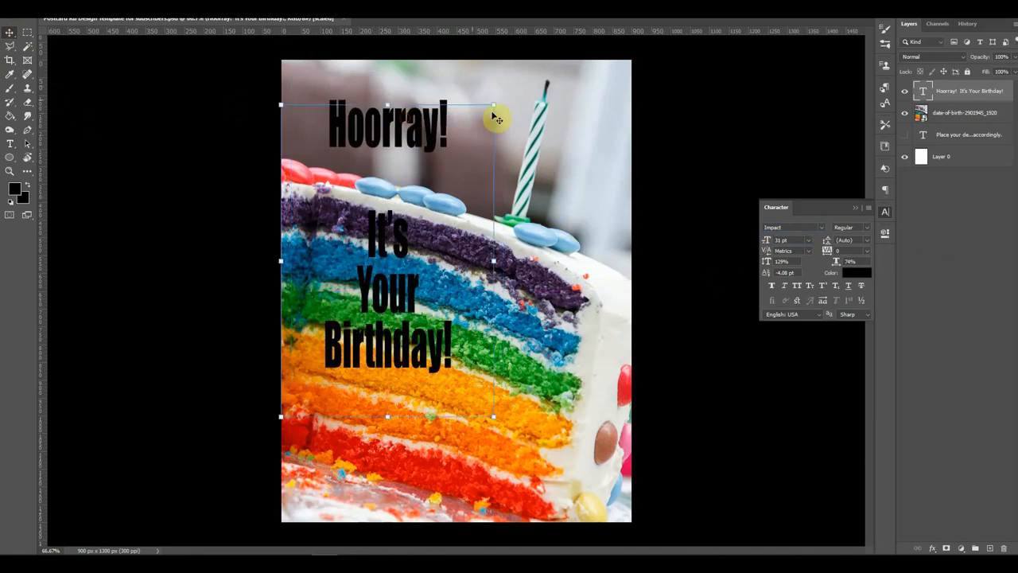
drag(501, 94, 477, 70)
drag(382, 123, 409, 126)
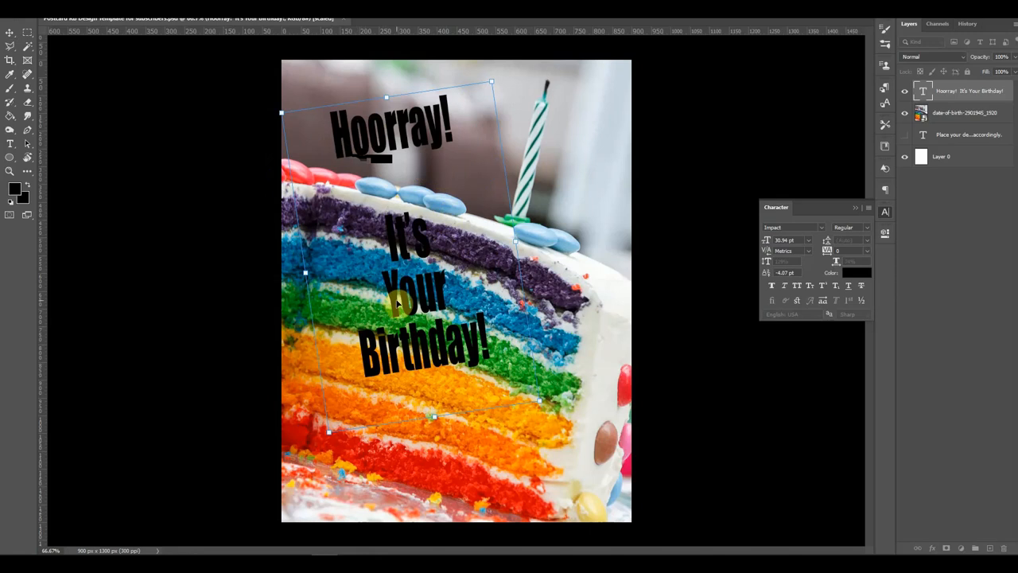
click(12, 36)
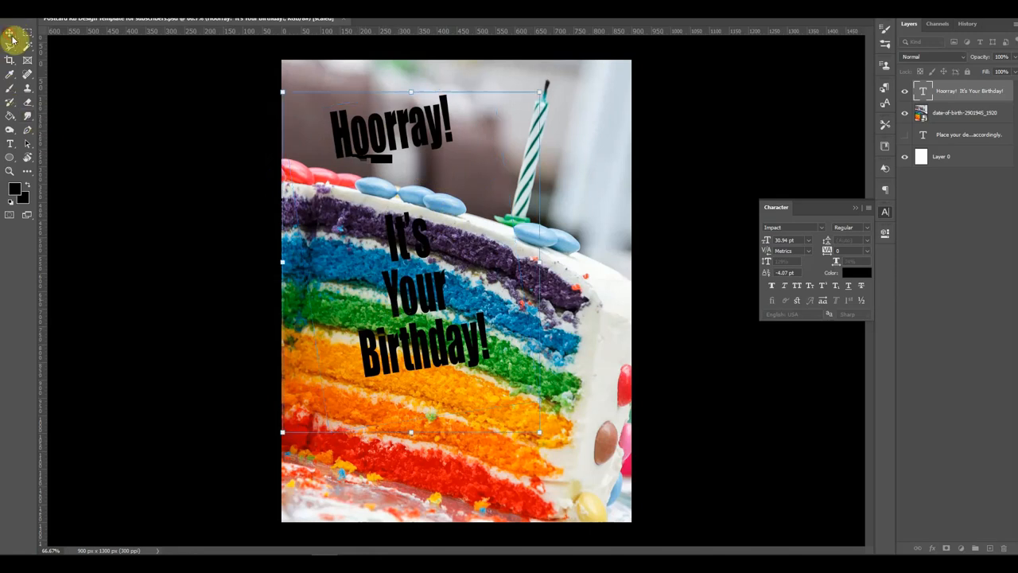
Step: Add a Color Overlay to the greeting text, trying green and red from the photo before applying yellow sampled from the cake's yellow layer
click(932, 549)
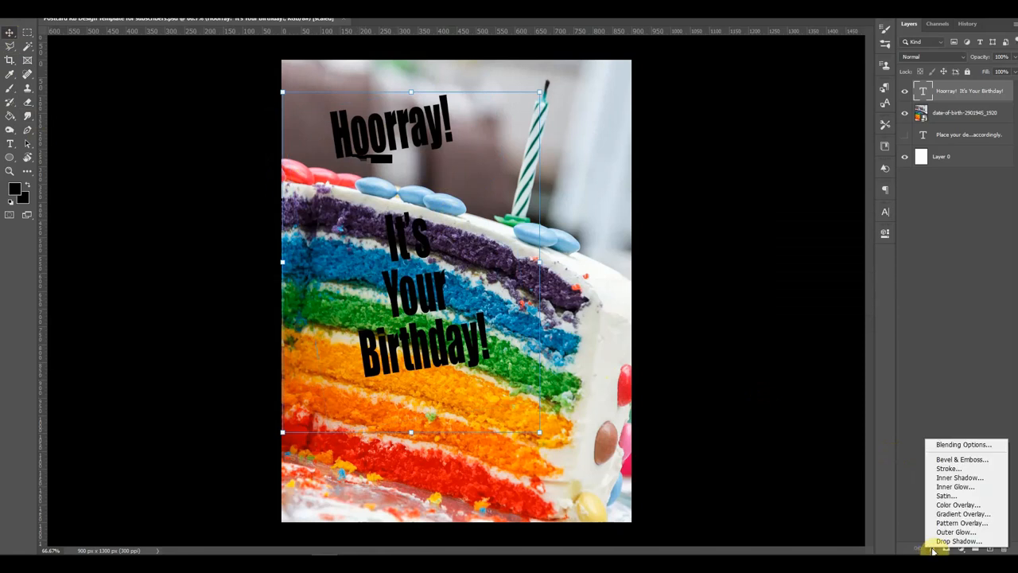
click(943, 508)
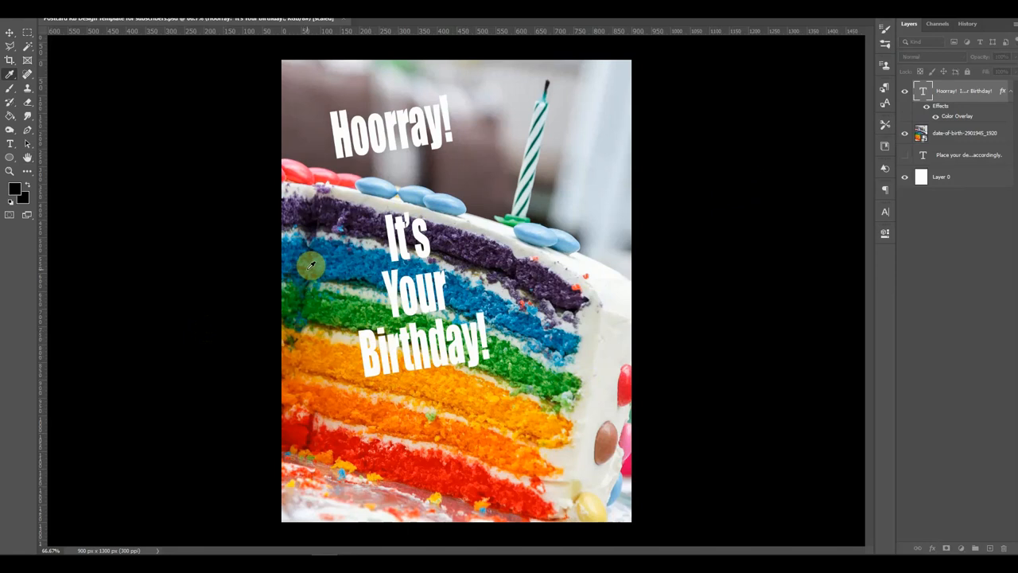
click(510, 214)
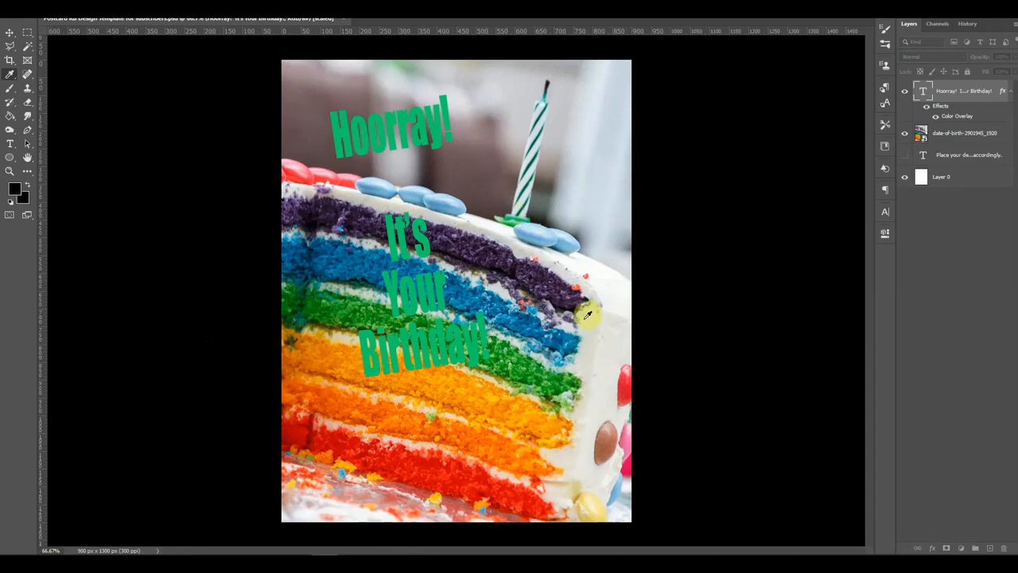
click(627, 373)
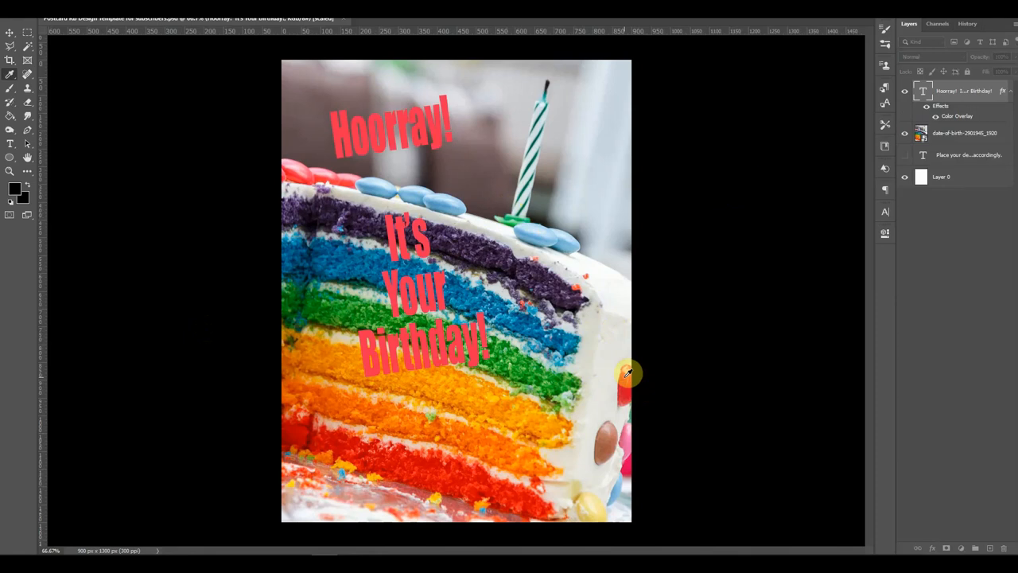
click(495, 395)
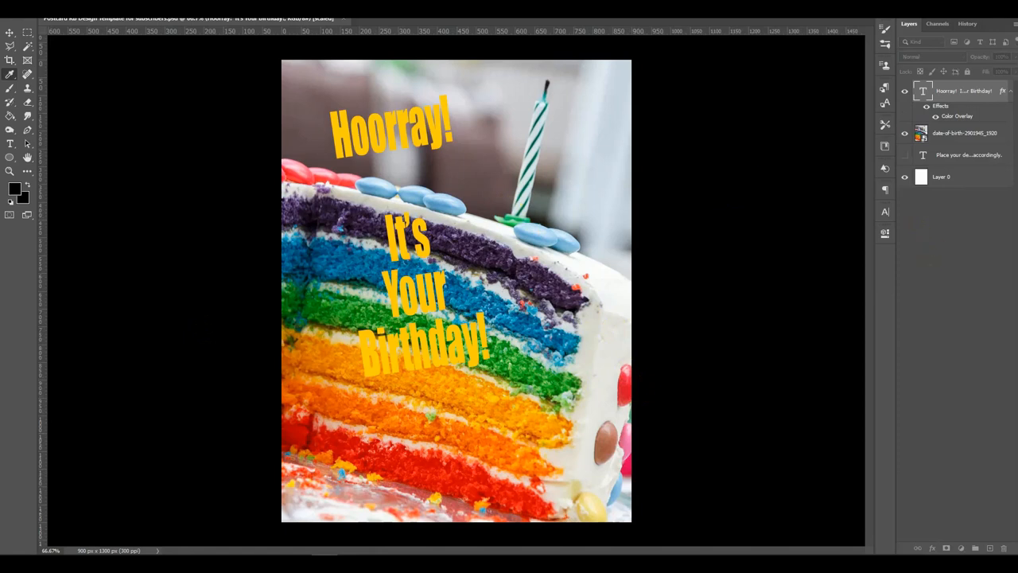
key(h)
Step: Add an outside Stroke of 10 px in black (000000) to the greeting text's layer style
double_click(1004, 90)
drag(1008, 86, 854, 174)
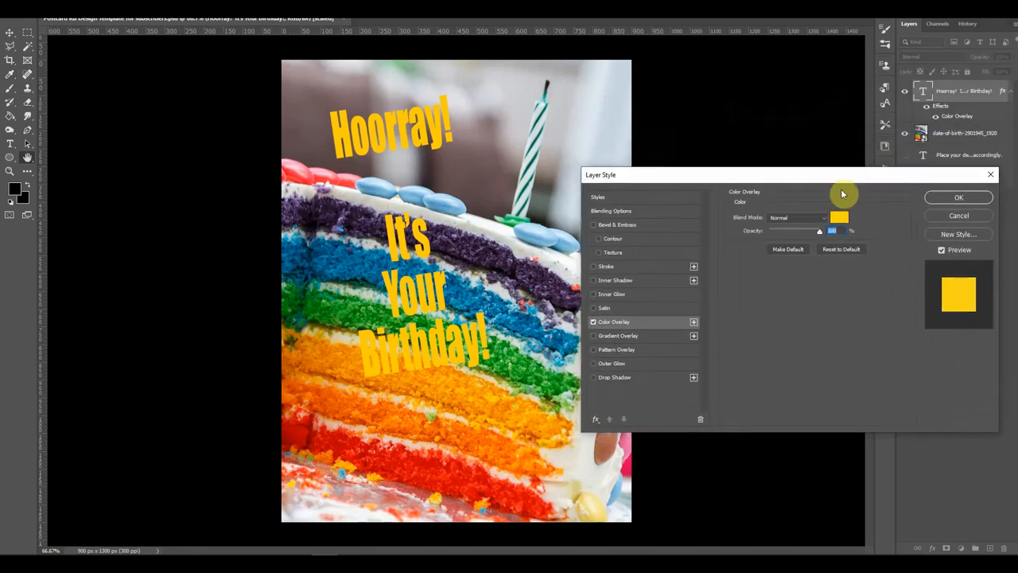
click(594, 268)
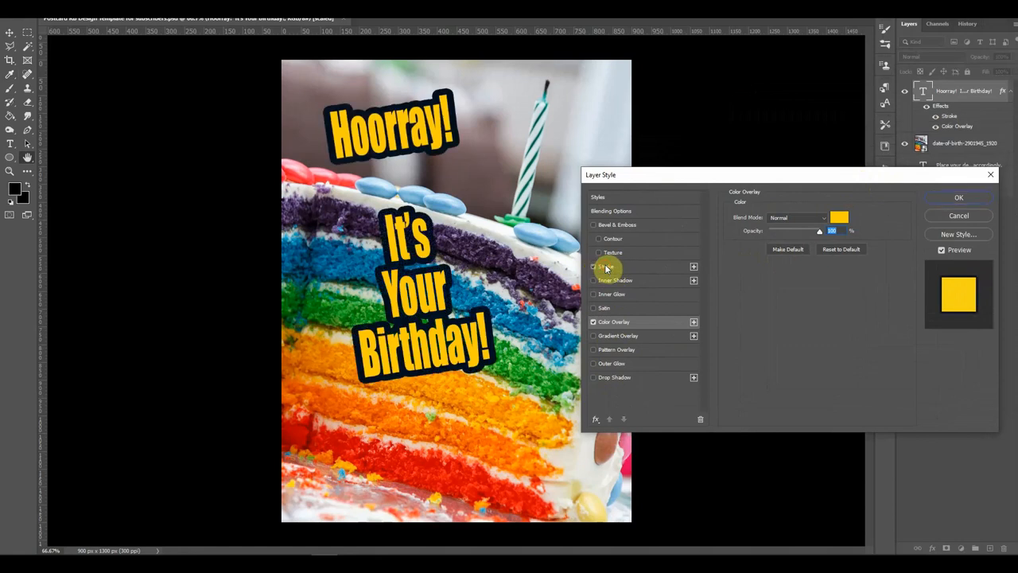
click(605, 268)
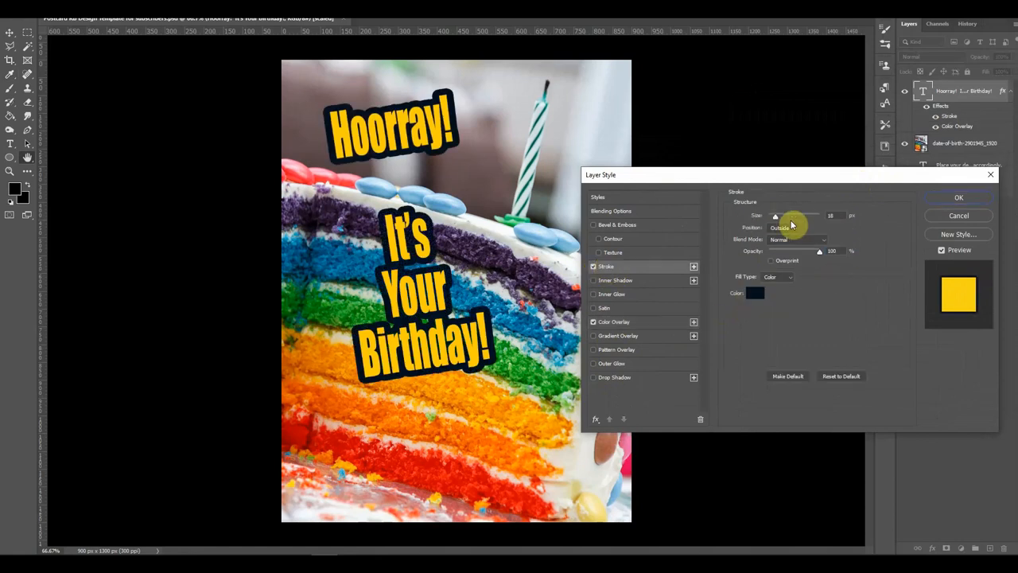
drag(779, 221, 777, 222)
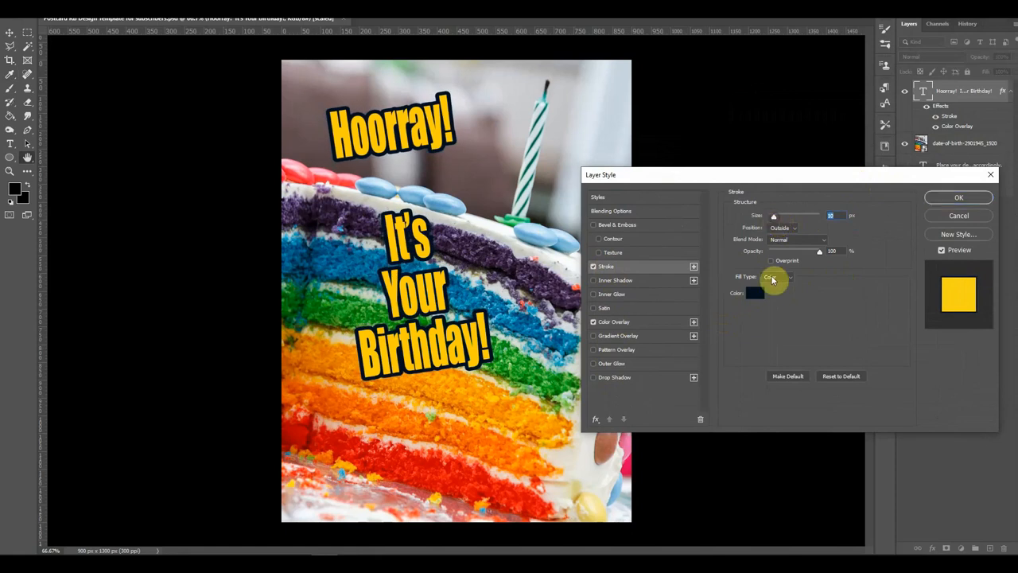
click(758, 298)
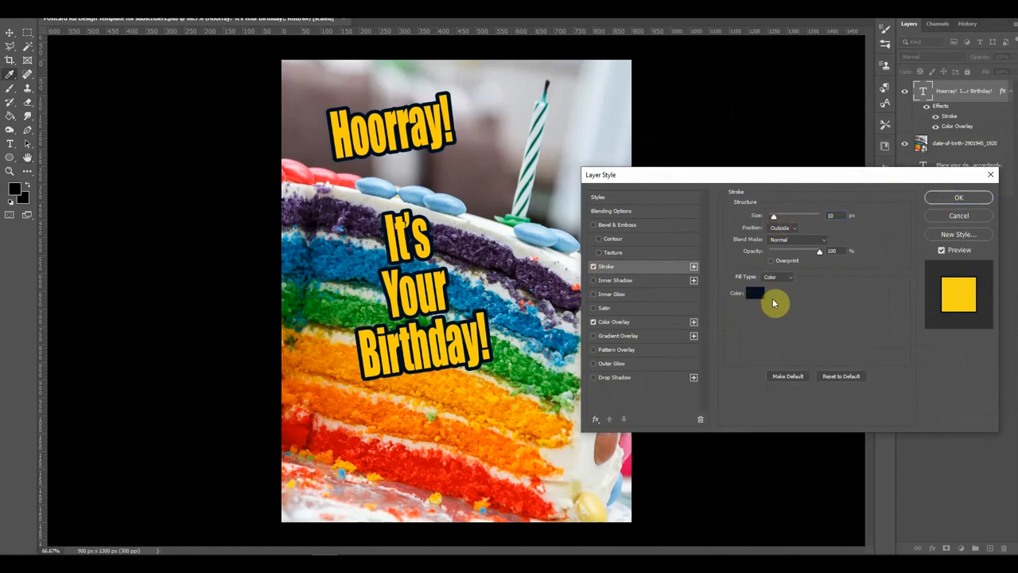
drag(784, 341, 755, 314)
text(000000)
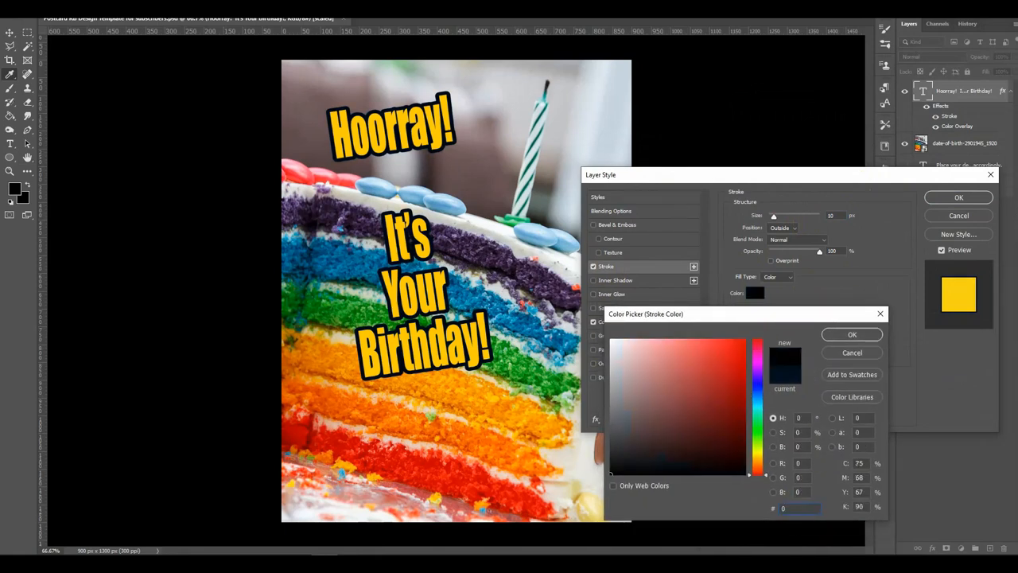
click(873, 335)
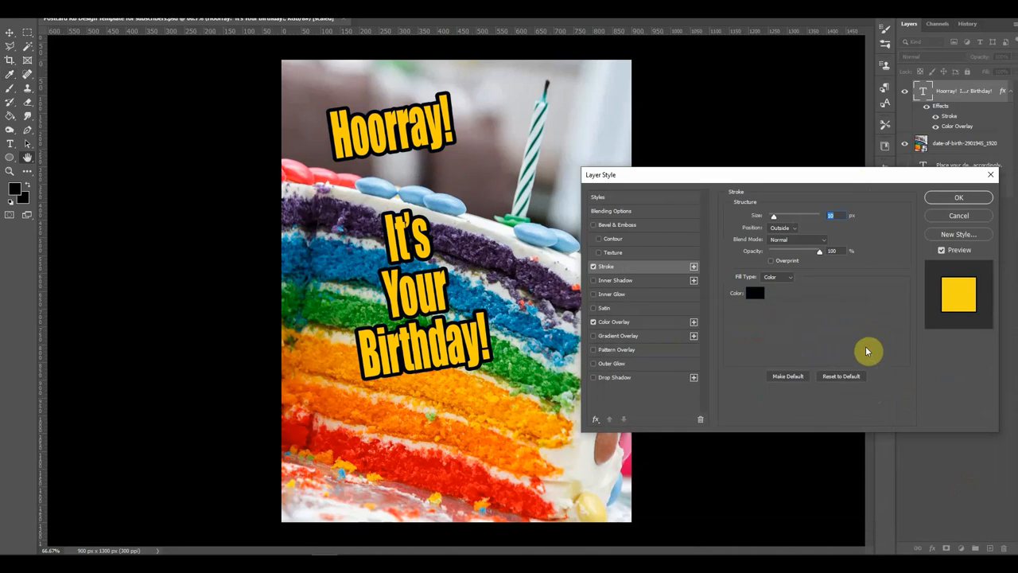
Step: Add an Inner Bevel with size 13 px and soften 2 px to the greeting text and apply the layer style
click(594, 226)
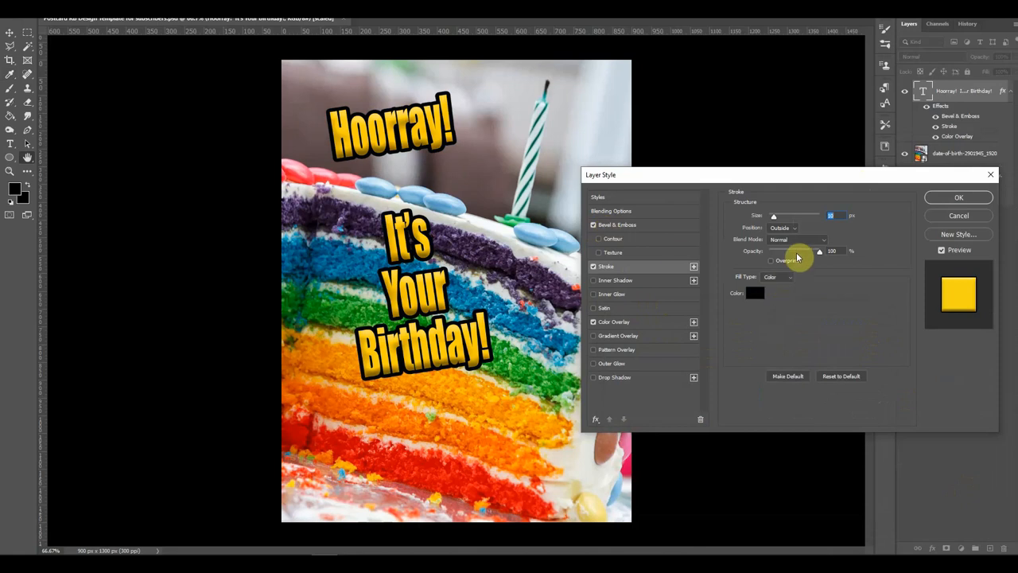
click(643, 226)
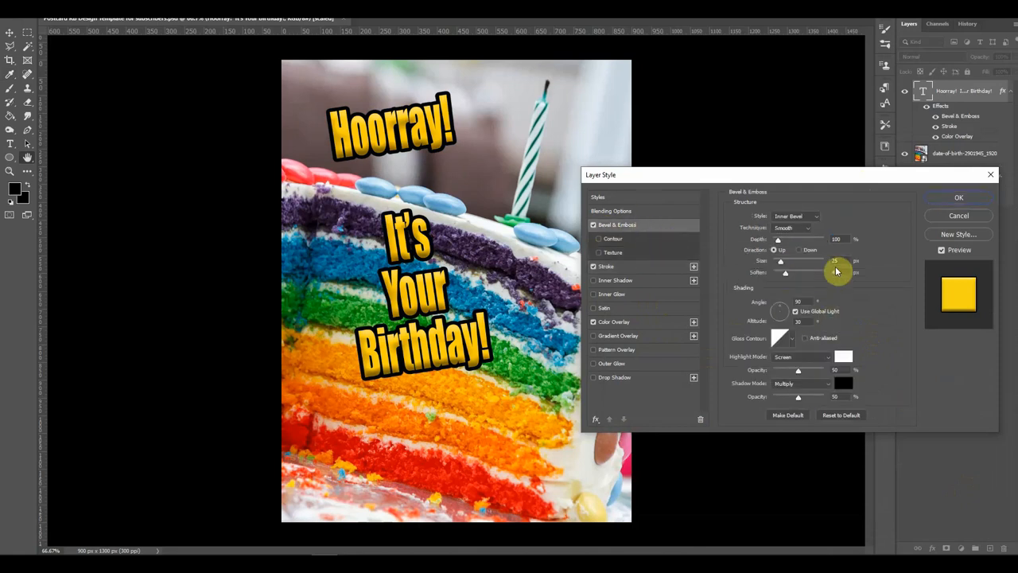
click(818, 221)
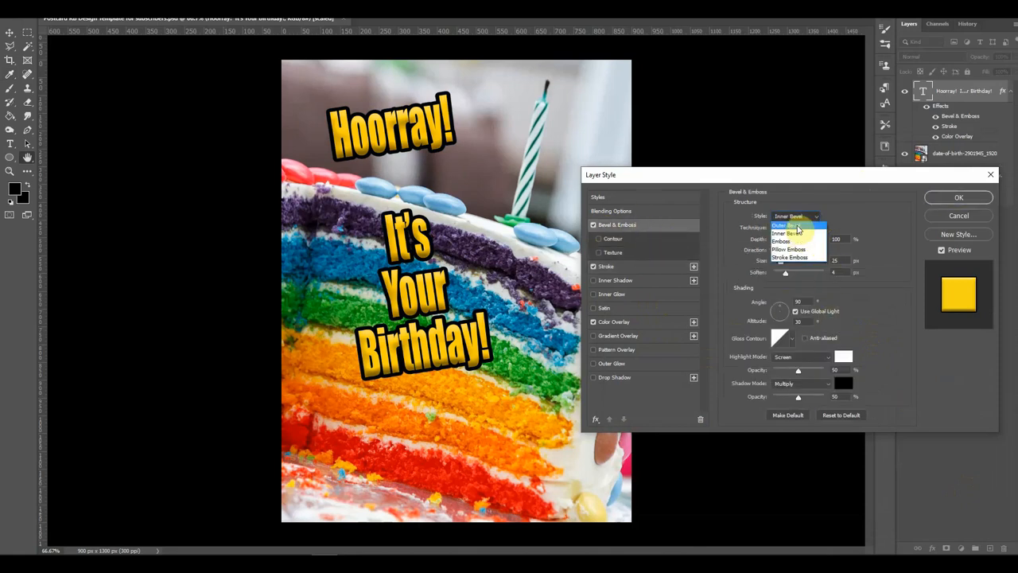
click(797, 226)
click(815, 217)
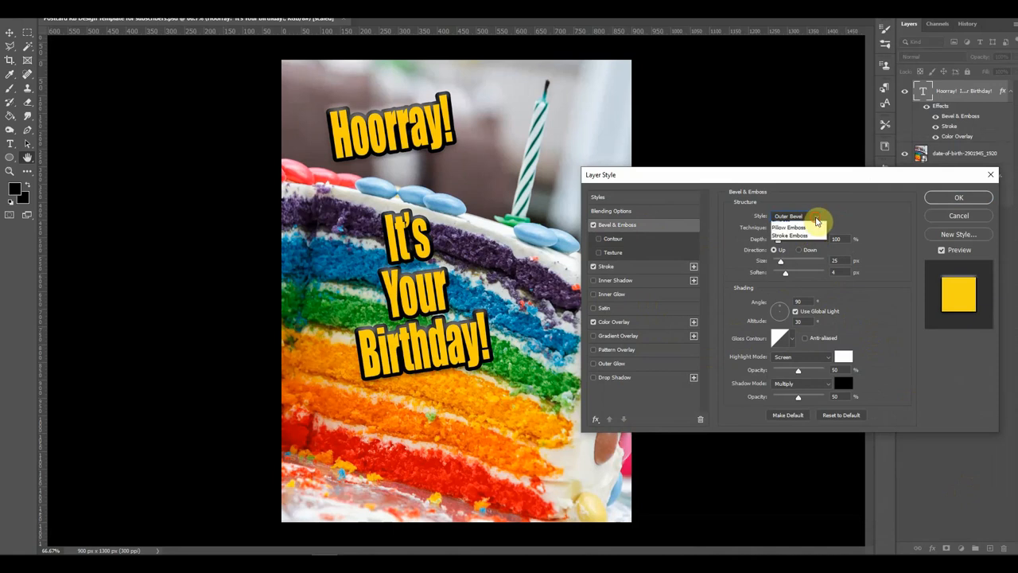
click(791, 233)
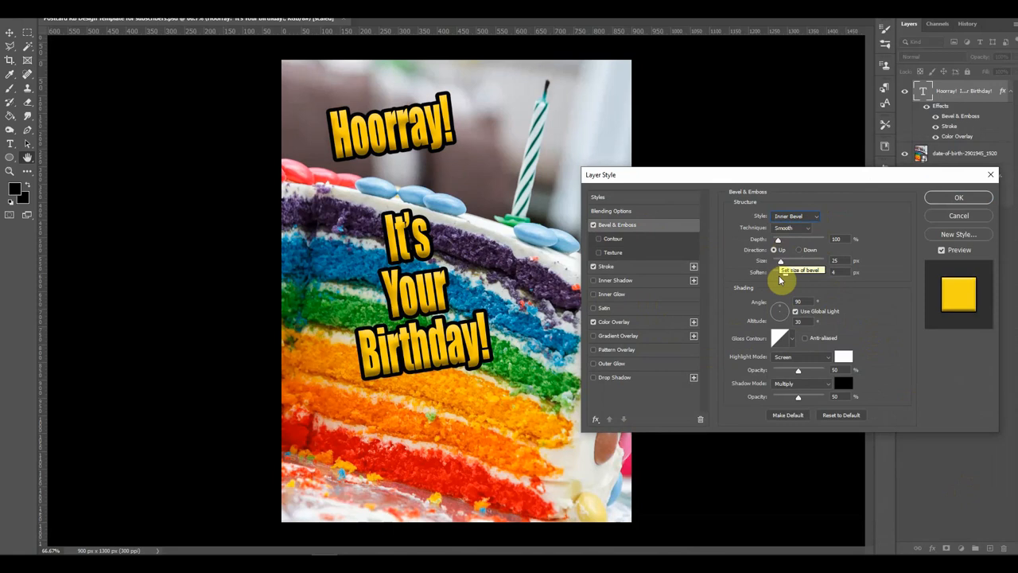
mouse_move(783, 263)
mouse_down()
mouse_move(793, 267)
mouse_move(779, 266)
mouse_move(784, 276)
mouse_up()
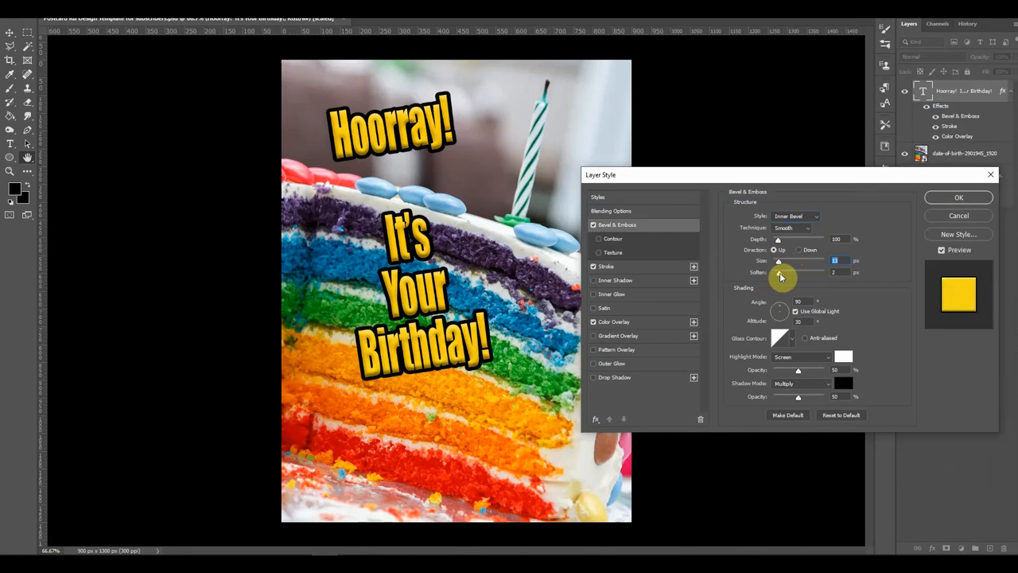
click(957, 199)
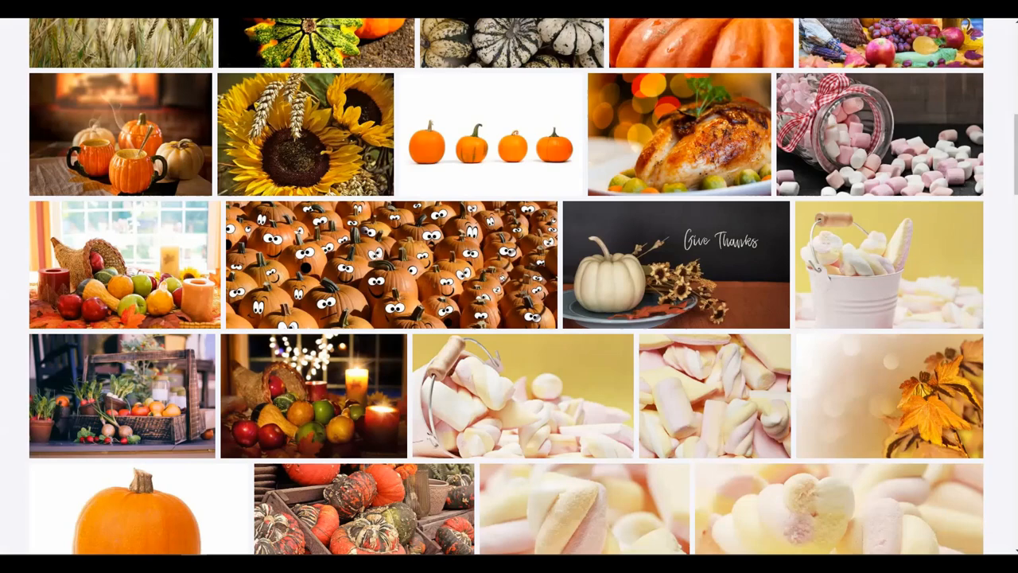
Step: Switch to Pixabay and browse the free Thanksgiving photos for another card design
scroll(509, 287, up, 6)
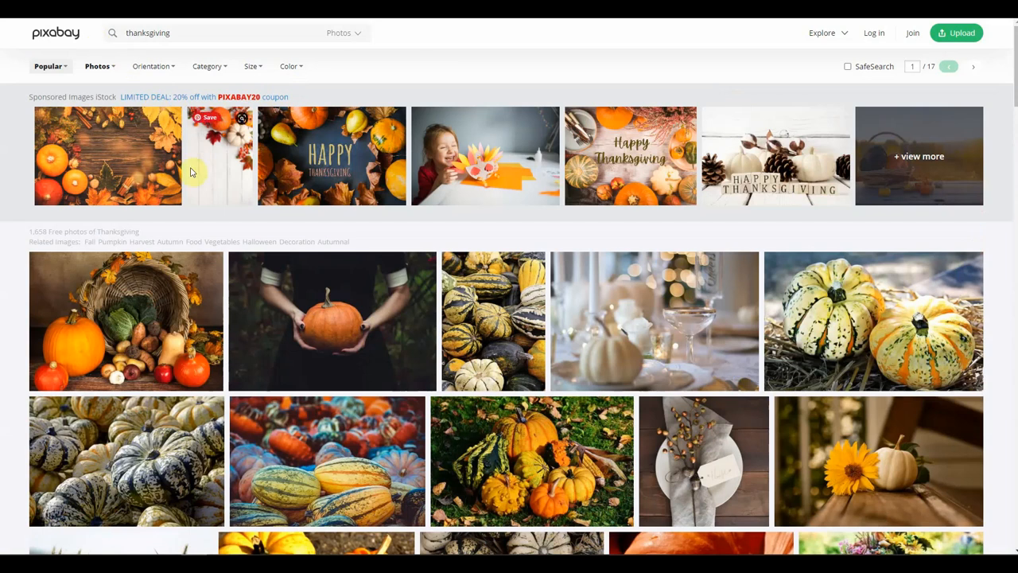
drag(1014, 88, 1015, 177)
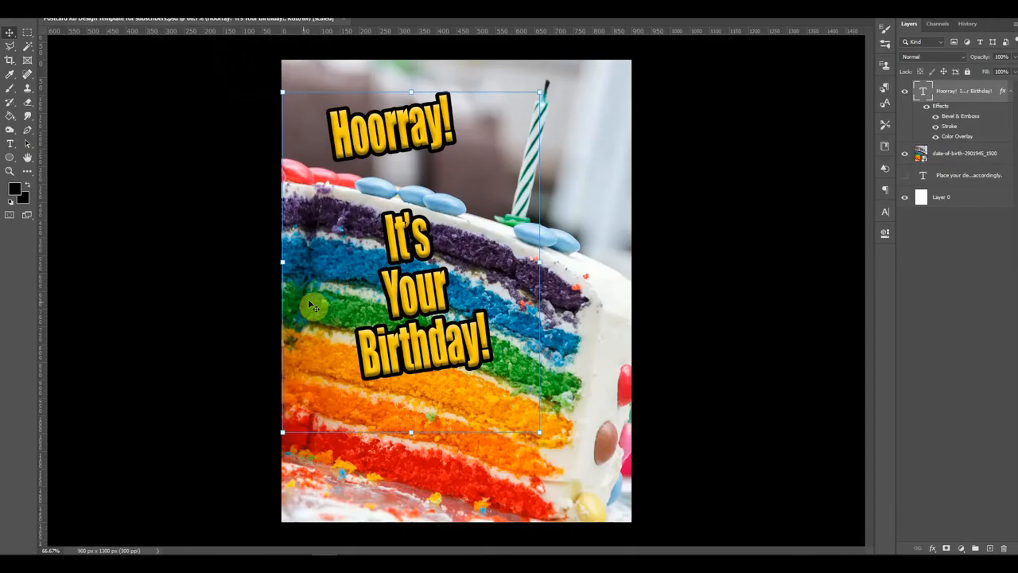
Step: In Photoshop, hide the cake photo and greeting text layers, and place halloween-2770084_1920 from the Greeting Card Tutorial folder on the canvas
click(906, 155)
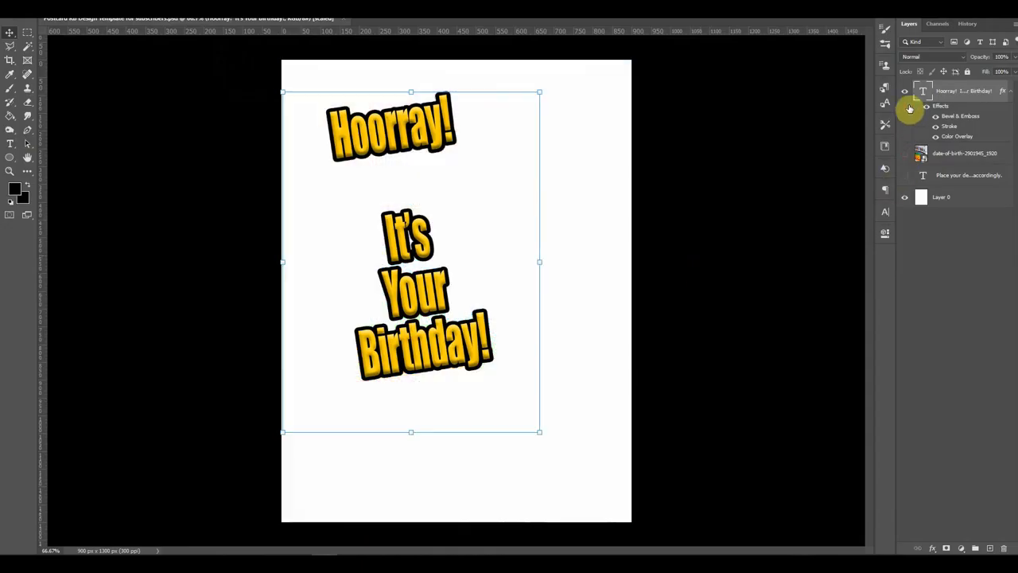
click(908, 94)
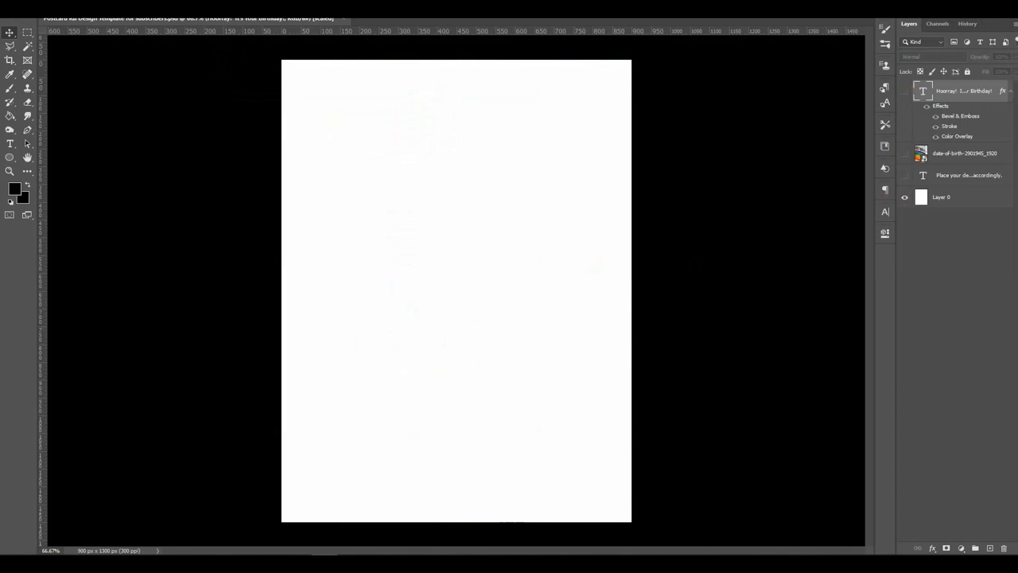
drag(1017, 93, 847, 100)
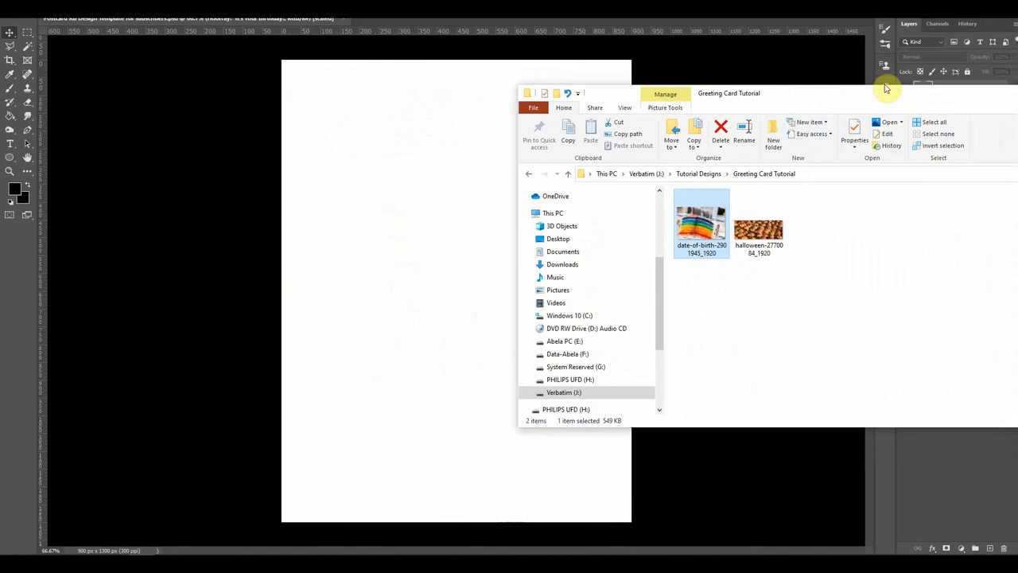
click(770, 232)
drag(770, 233, 419, 263)
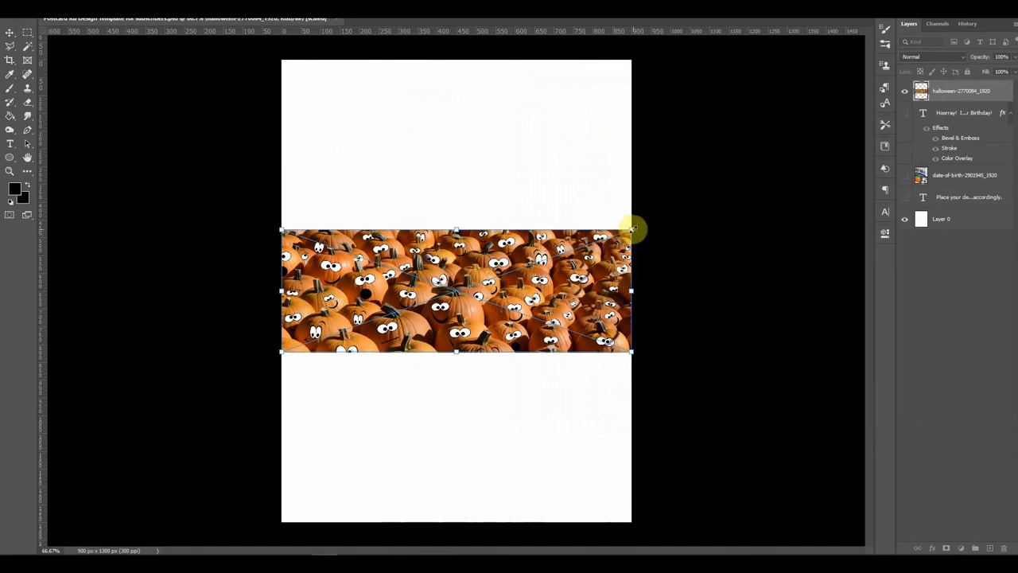
Step: Enlarge the halloween-2770084_1920 photo proportionally until it covers the full card height, commit the transform, and shift it left to reframe the pumpkins
drag(633, 229, 929, 36)
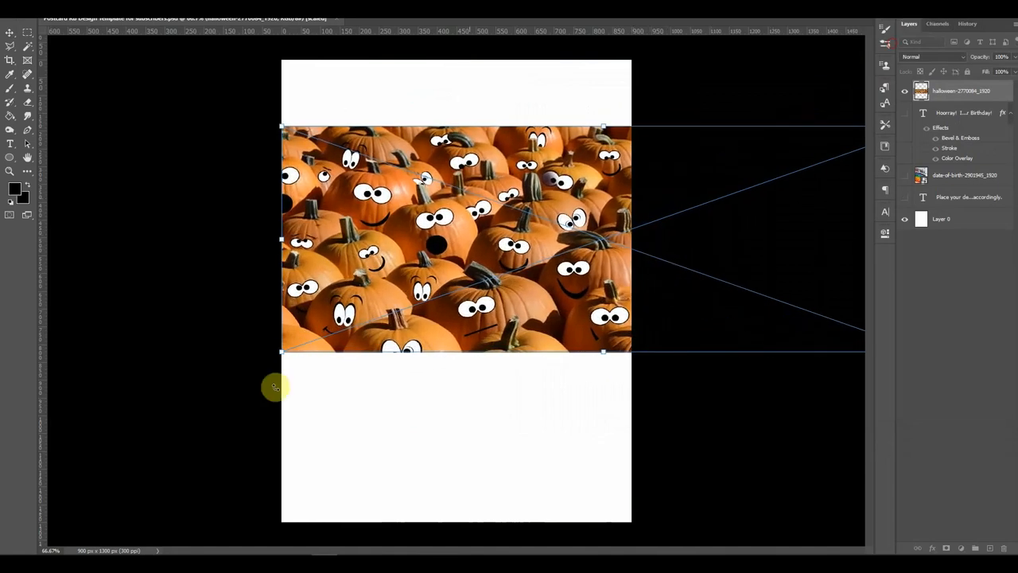
drag(282, 350, 55, 499)
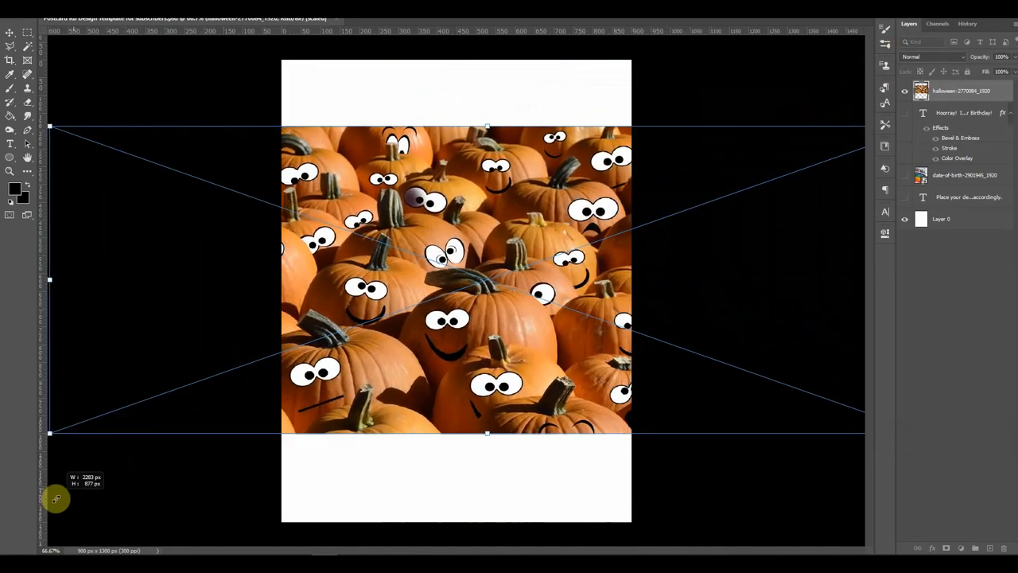
key(ctrl+minus)
key(ctrl+minus)
key(ctrl+minus)
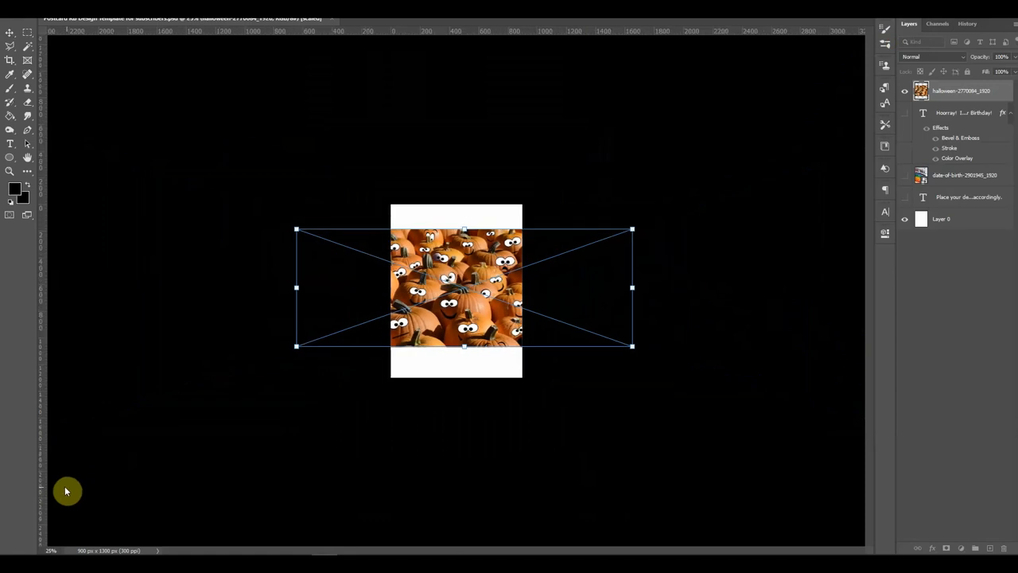
drag(295, 348, 210, 401)
drag(629, 230, 718, 191)
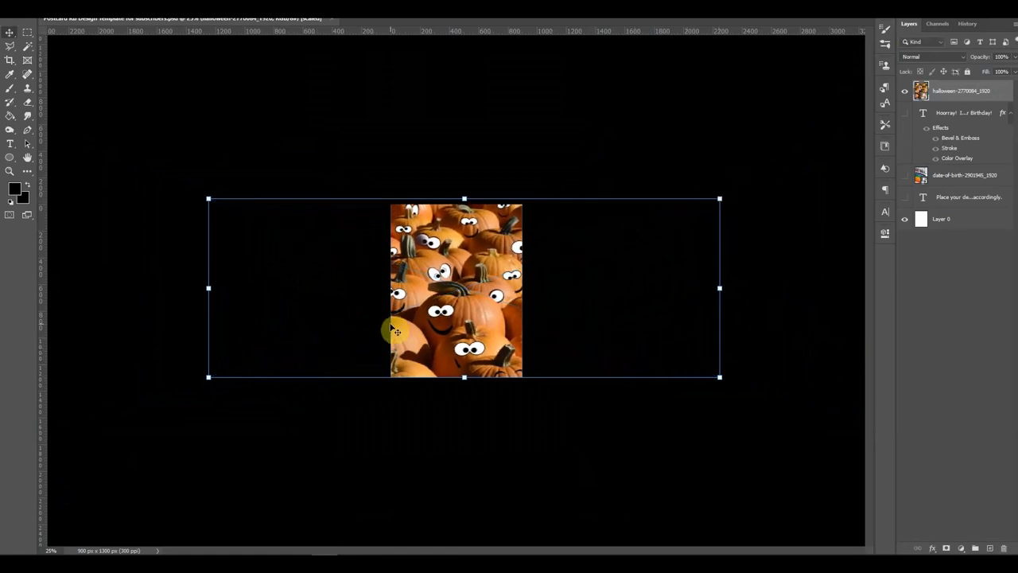
drag(474, 306, 363, 307)
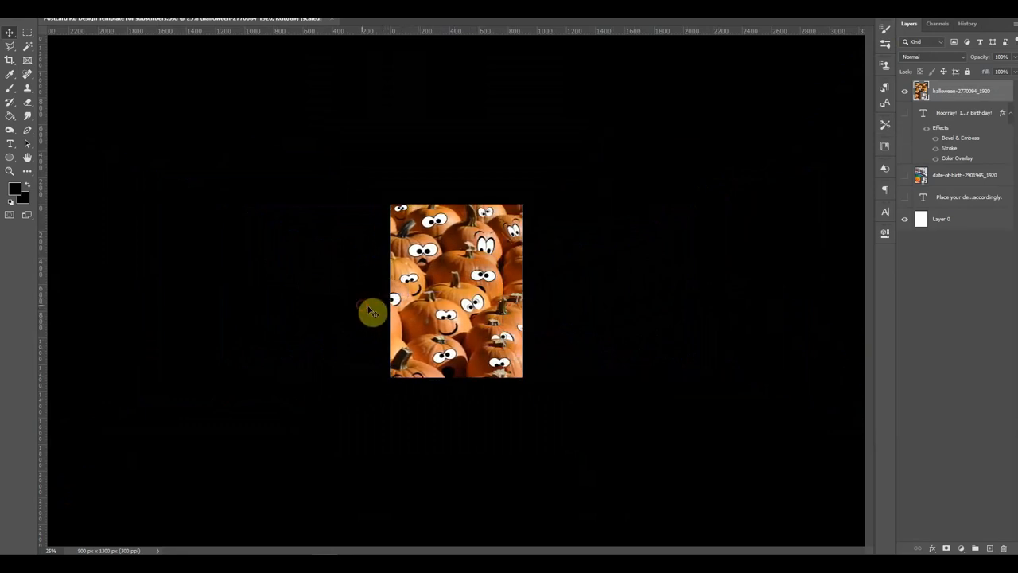
drag(425, 311, 421, 314)
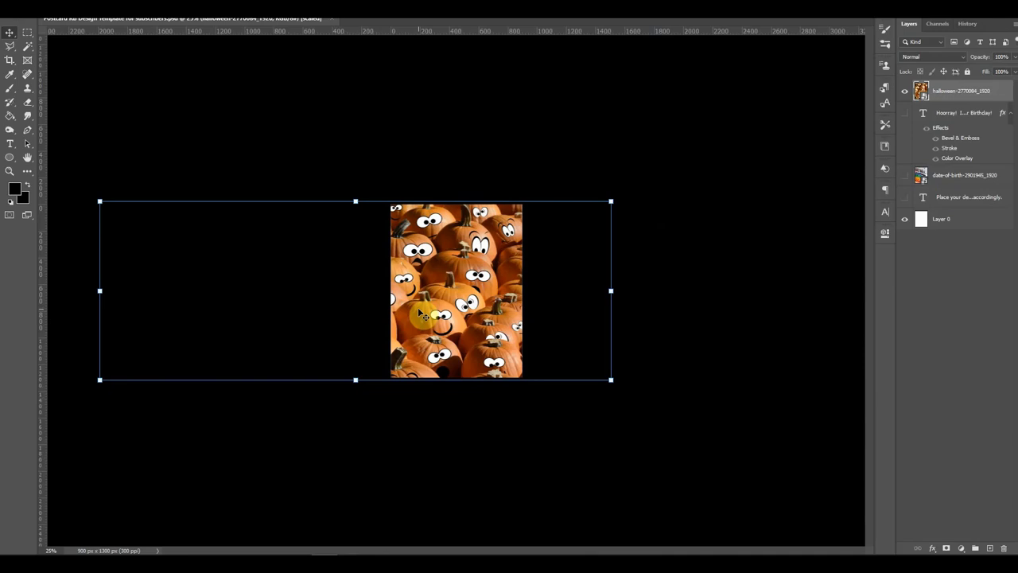
Step: Show the birthday greeting text layer and move it above the halloween-2770084_1920 layer in the stack
scroll(422, 315, up, 1)
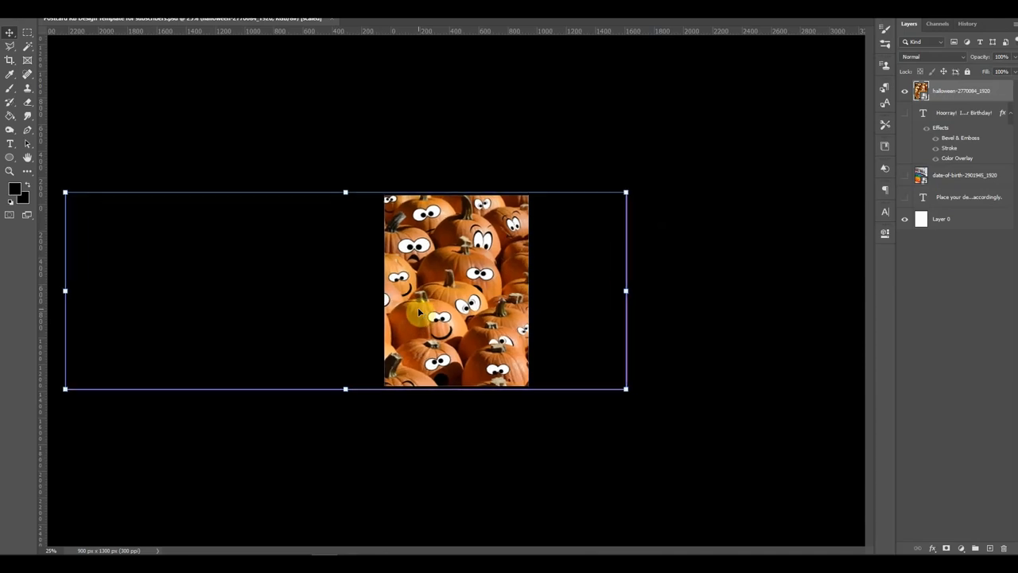
scroll(420, 313, up, 3)
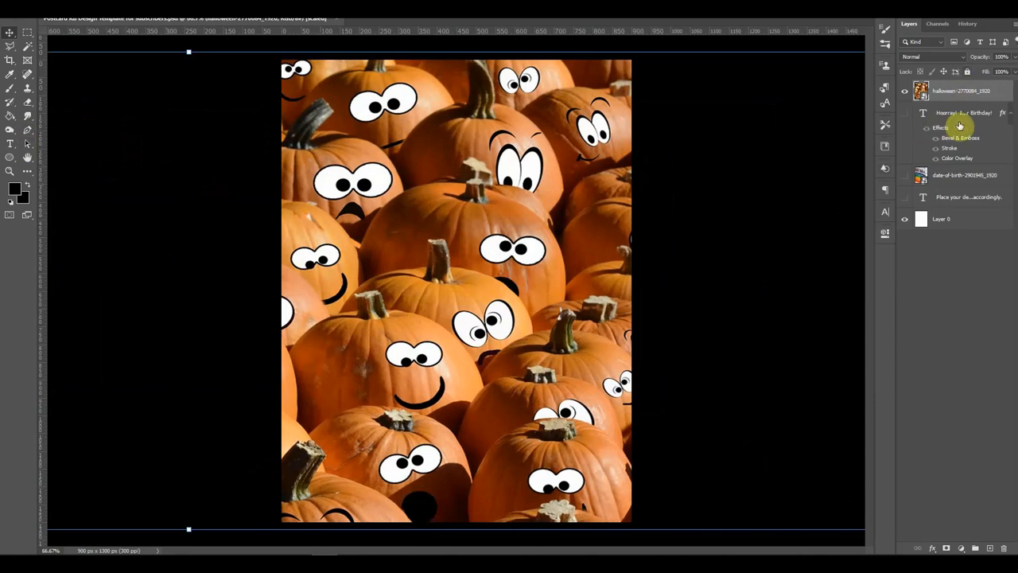
click(905, 115)
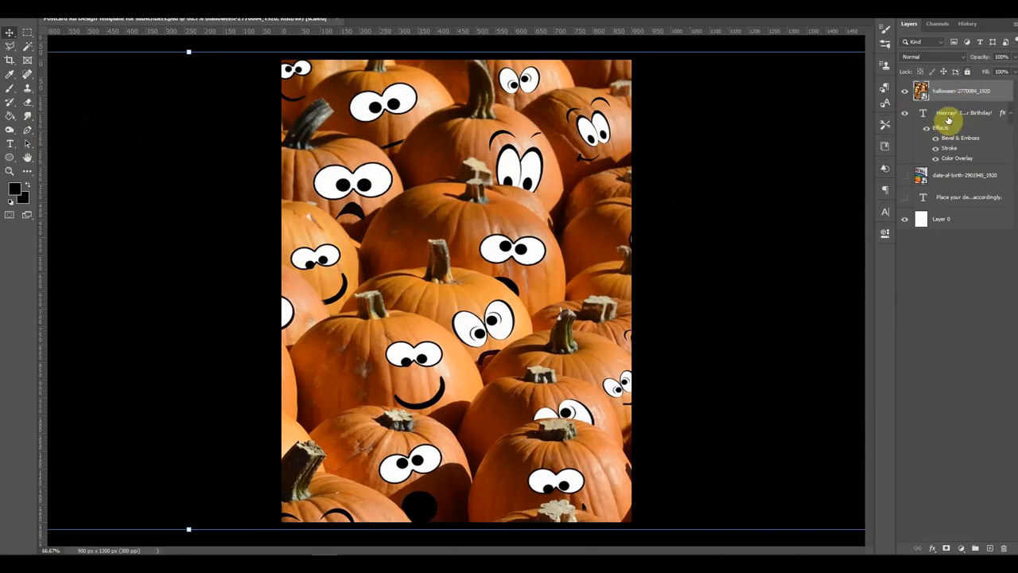
drag(948, 83, 946, 86)
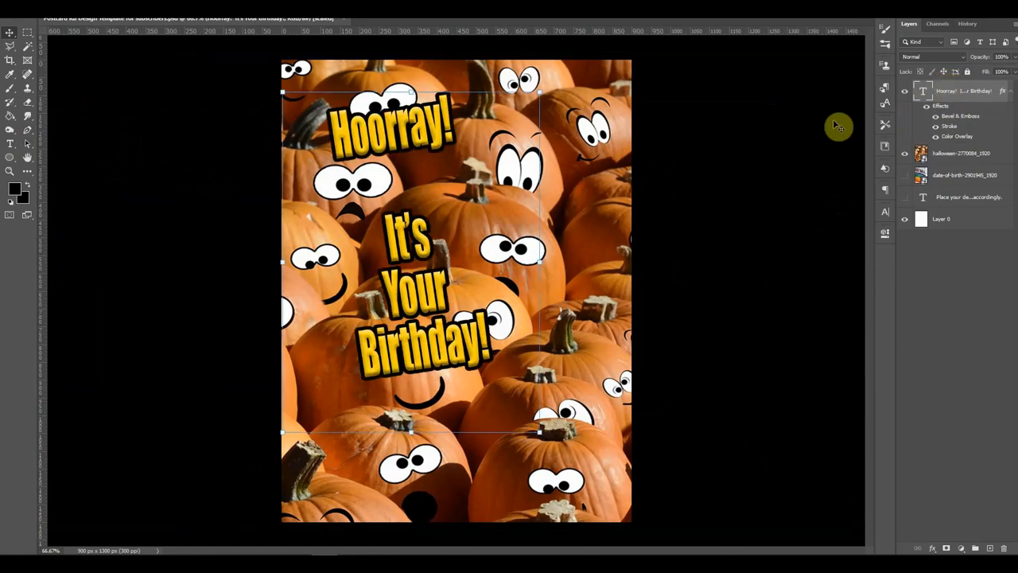
Step: Replace the entire greeting text with "Happy Thanksgiving!" and commit the edit
click(9, 144)
drag(329, 129, 497, 344)
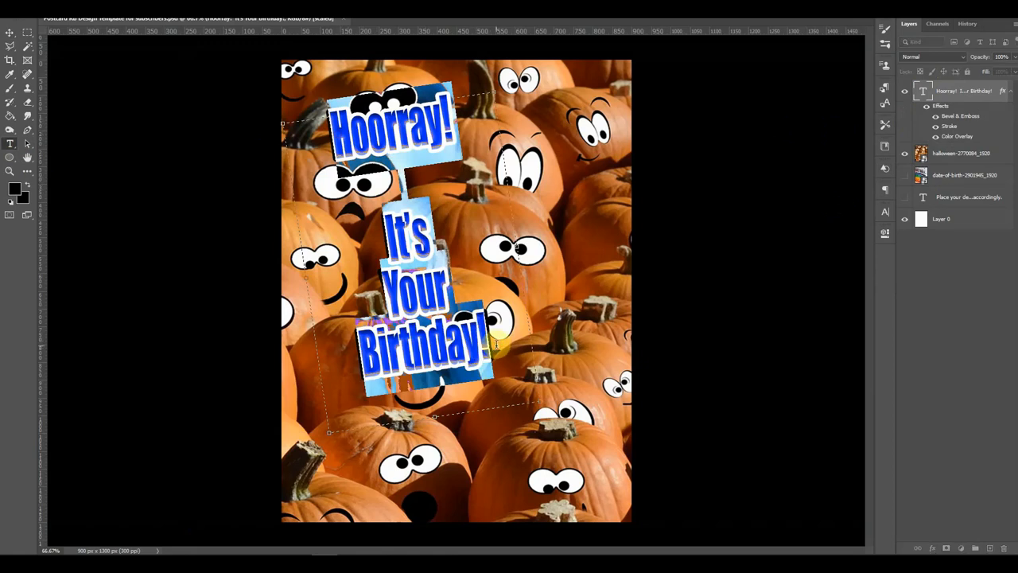
text(Happy )
text(Thanks)
text(giving!)
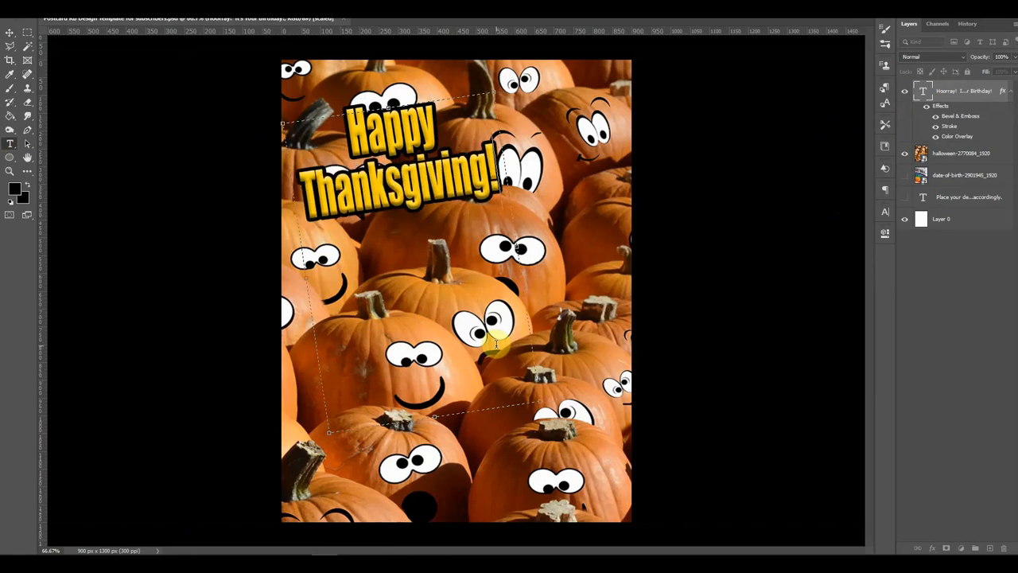
click(10, 33)
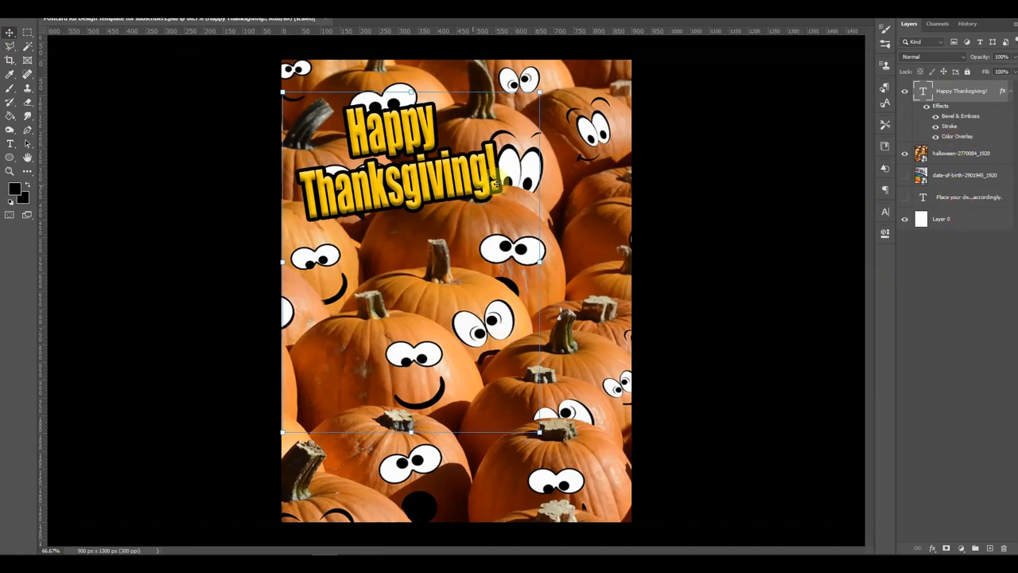
Step: Change the Color Overlay of the Happy Thanksgiving! text to magenta (b42687) and apply the layer style
double_click(958, 137)
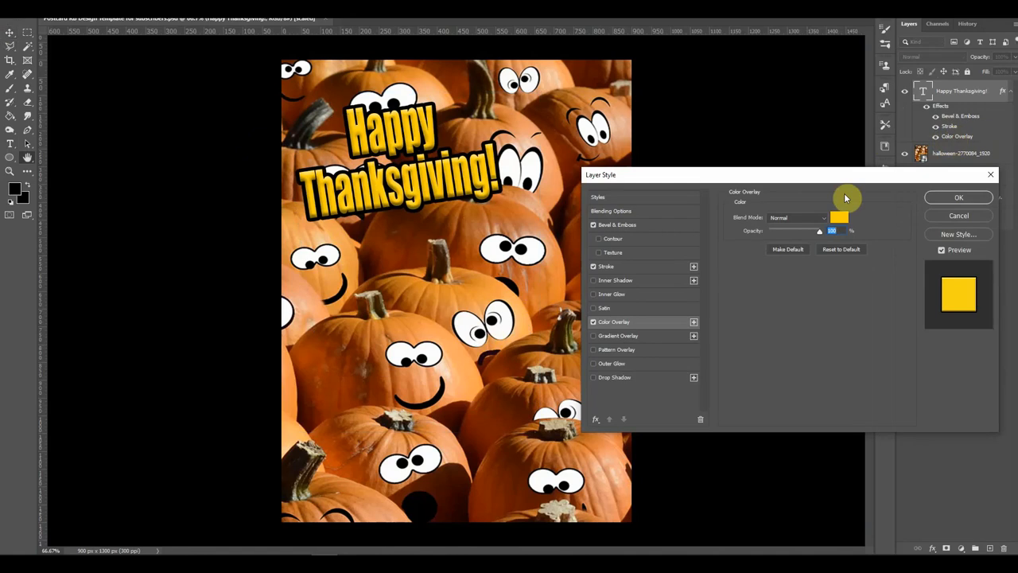
click(841, 219)
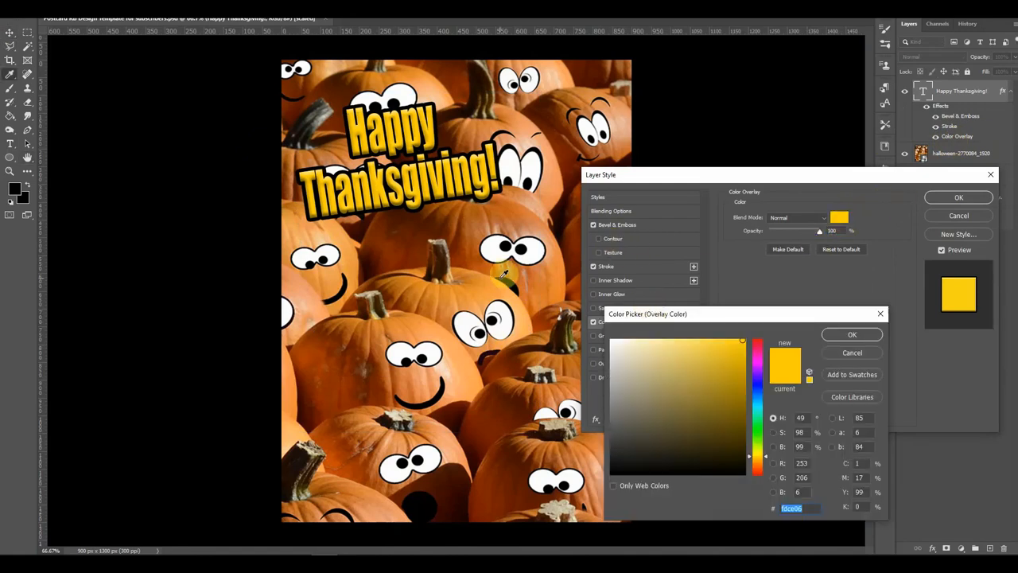
click(482, 215)
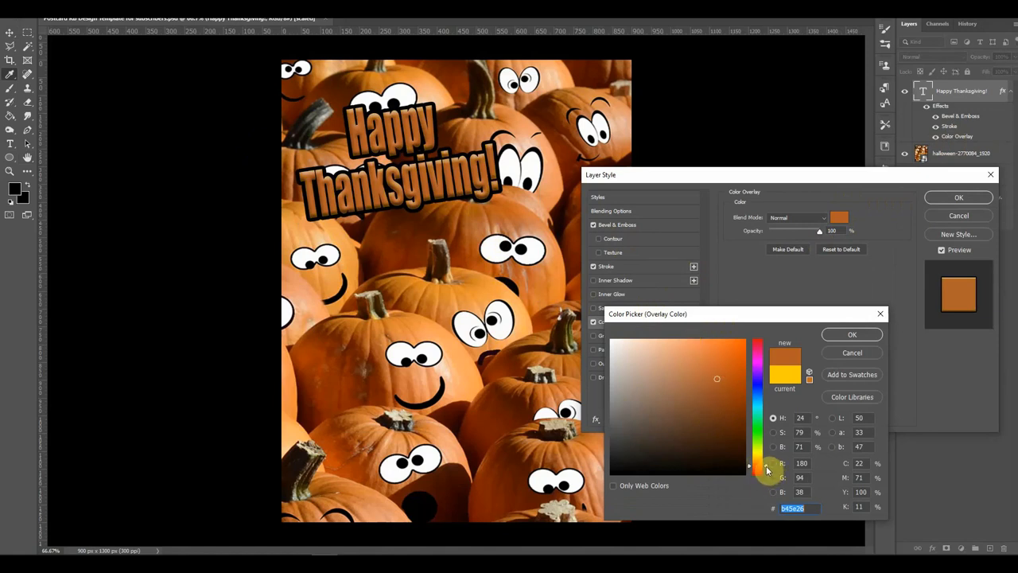
click(766, 459)
drag(765, 460, 764, 408)
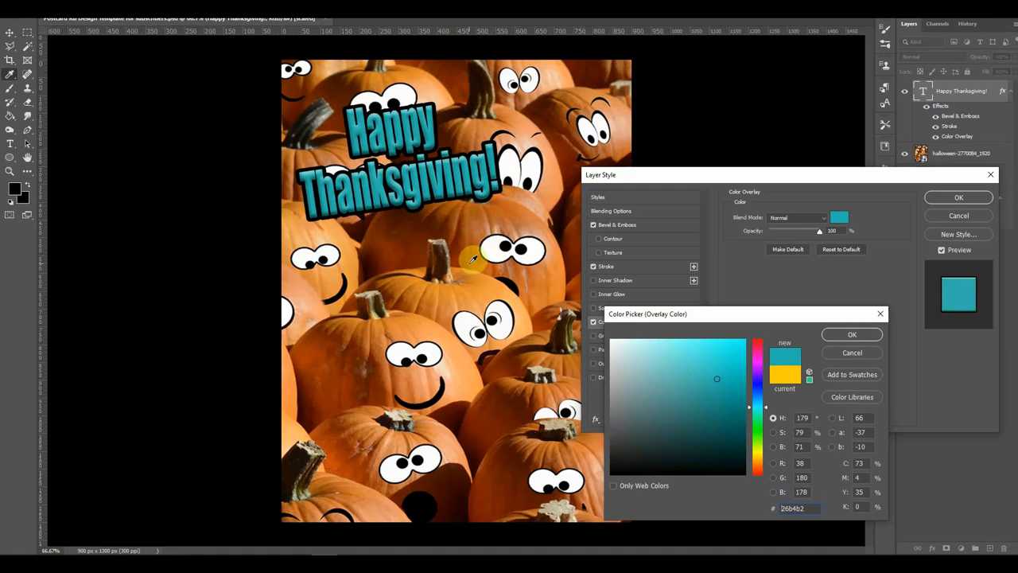
click(766, 406)
drag(766, 404, 768, 358)
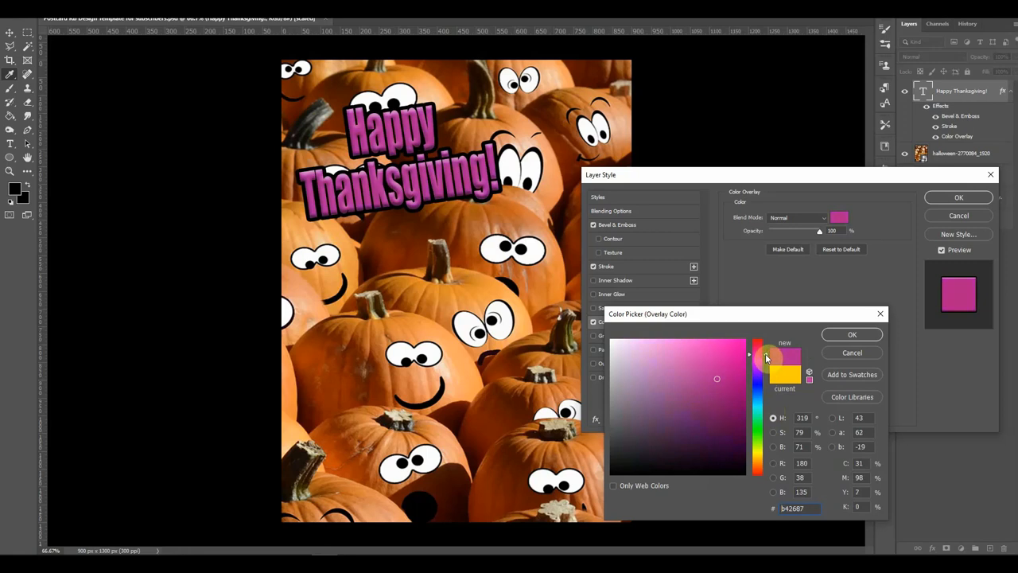
click(852, 334)
click(961, 198)
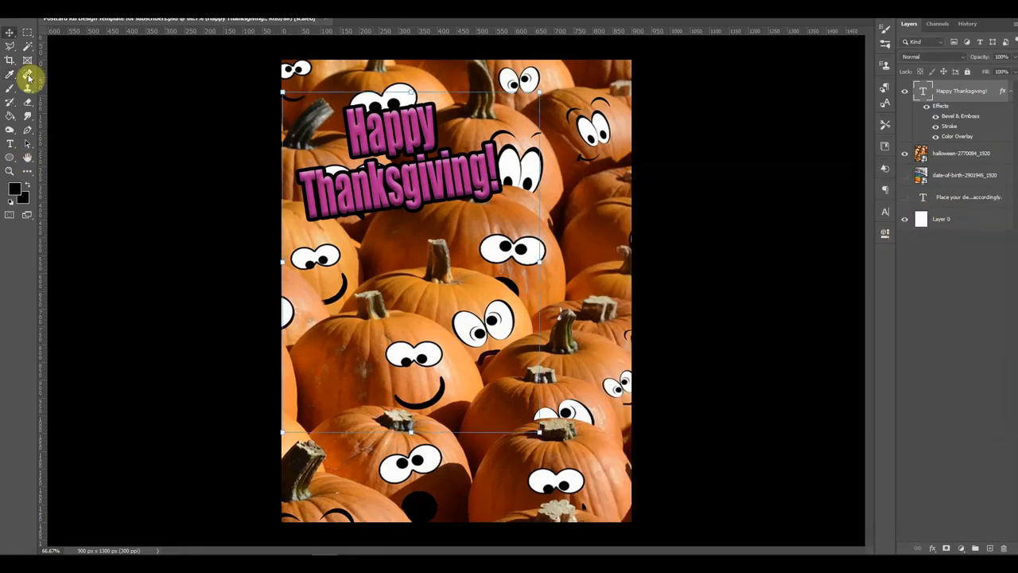
Step: Enlarge the Happy Thanksgiving! text to nearly the card's width, position it across the upper part of the card, and commit the transform
drag(383, 187, 383, 154)
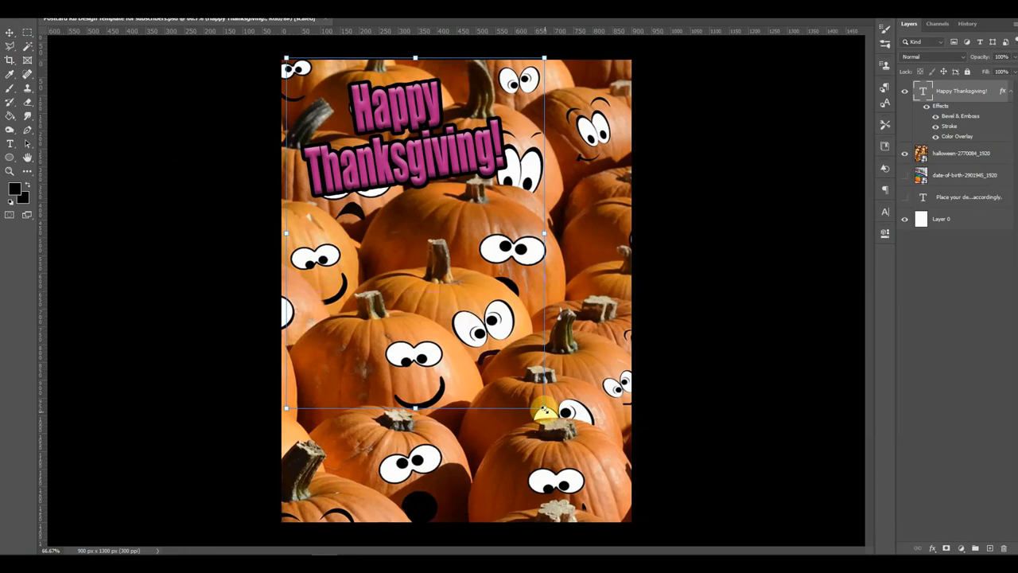
drag(544, 409, 705, 538)
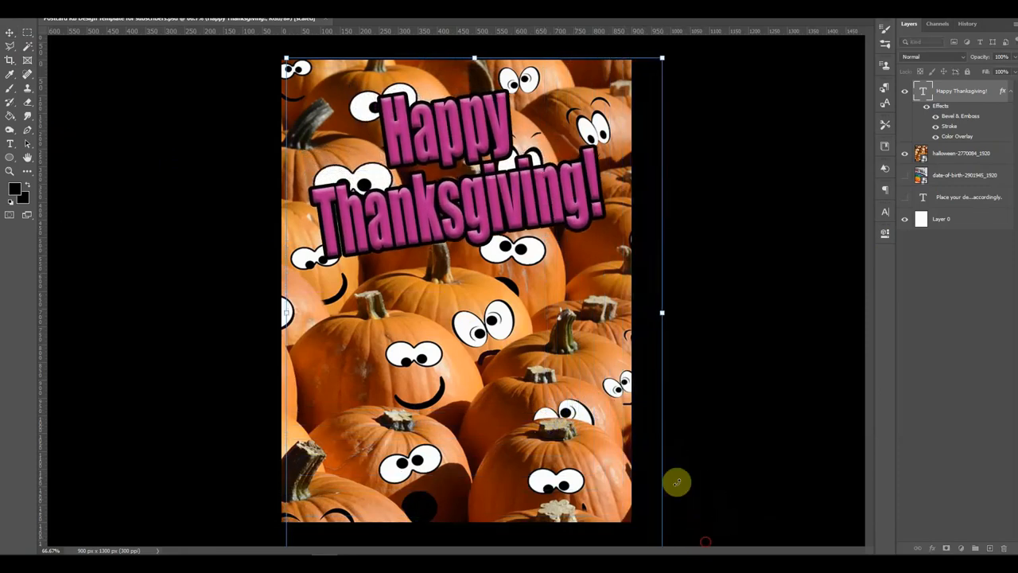
drag(414, 202, 412, 199)
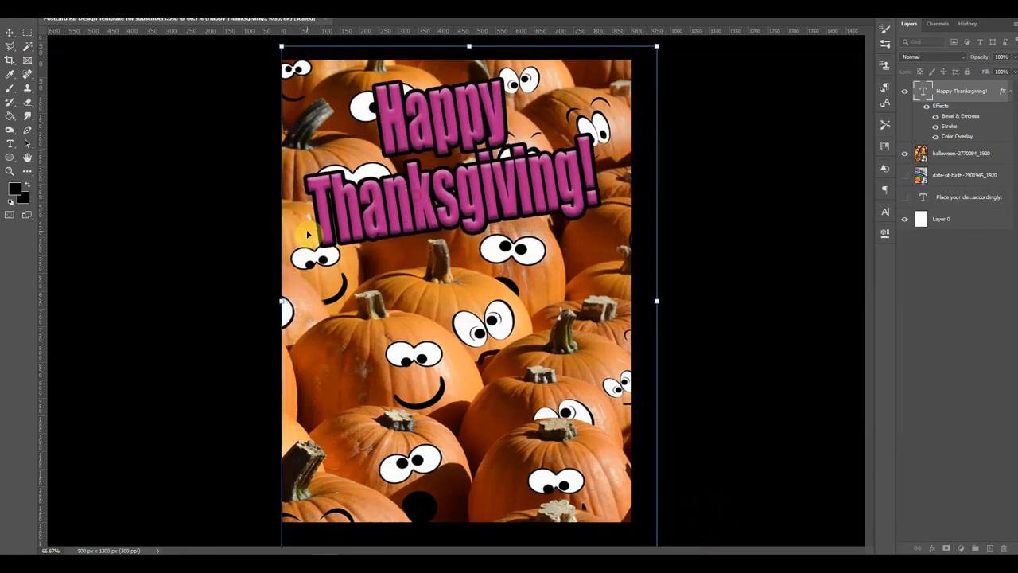
click(7, 33)
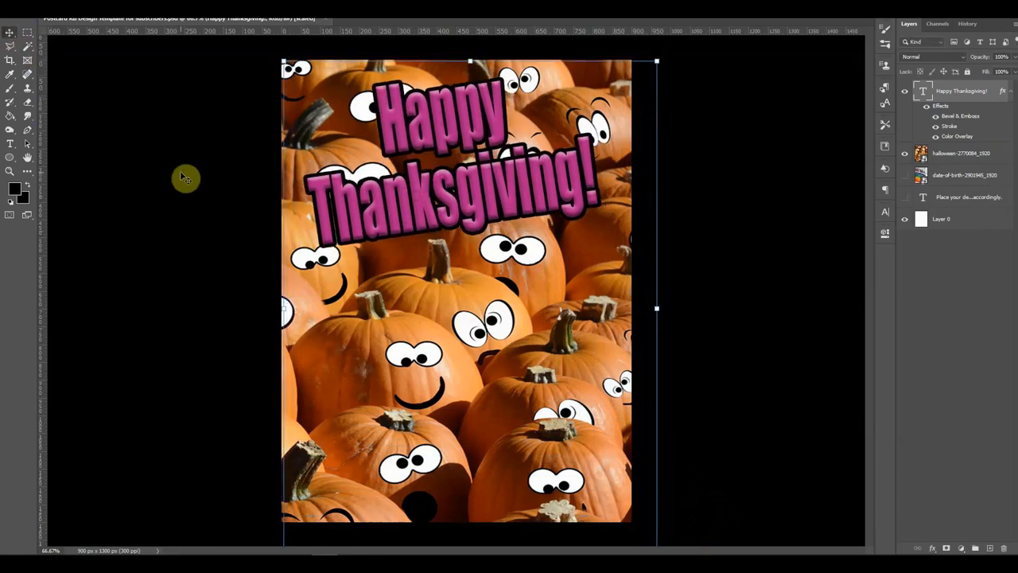